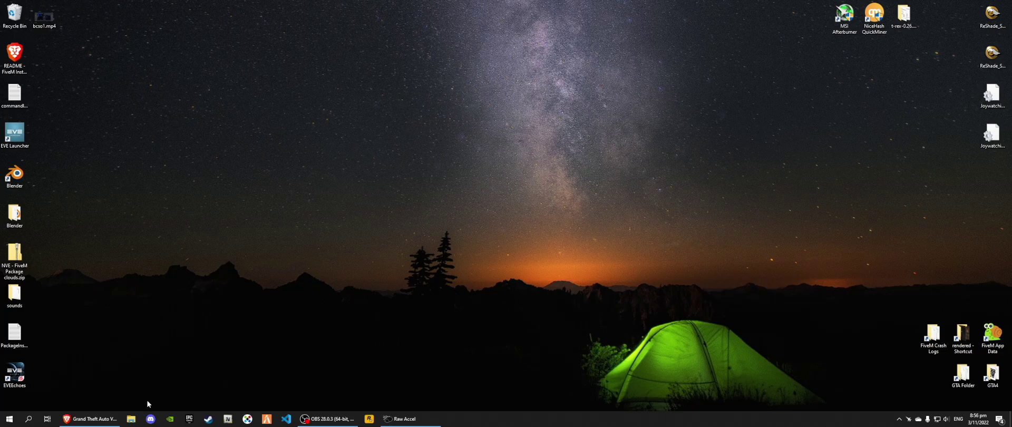
- Request the GTA V FOV ultrawide script zip download from PCGamingWiki, then show the Flawless Widescreen site
left_click(89, 418)
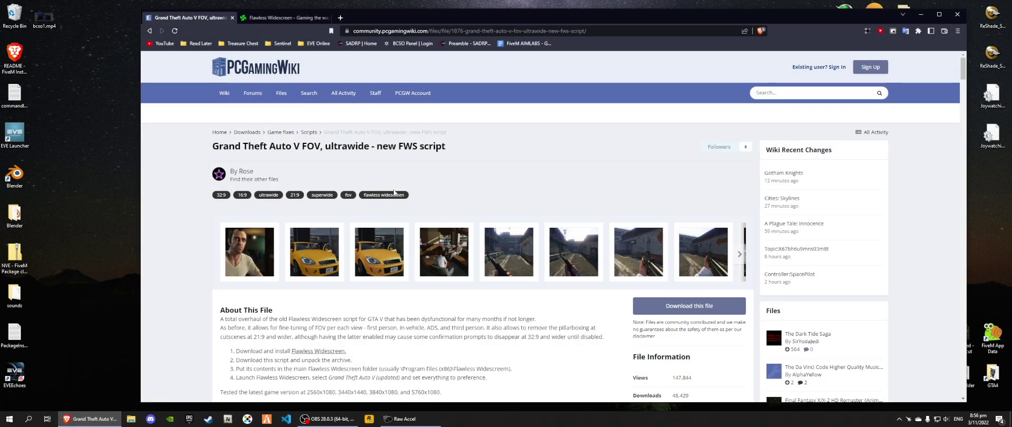
scroll(394, 197, "down", 2)
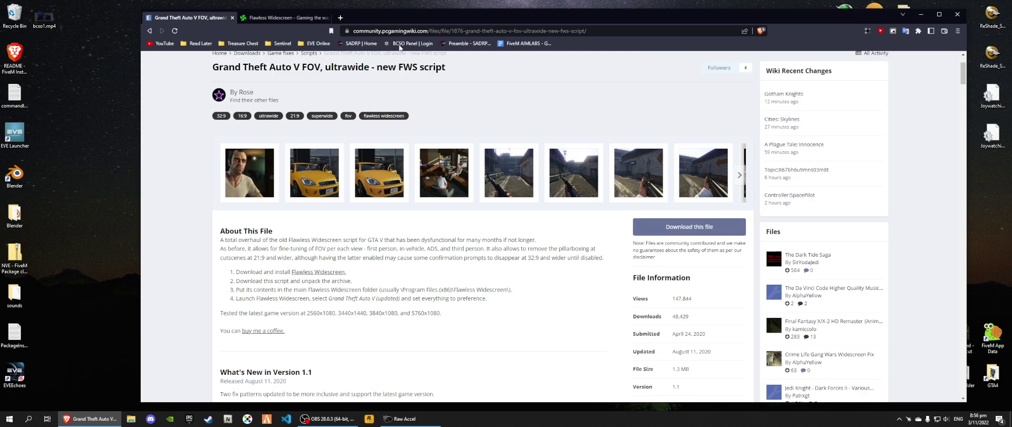
left_click(404, 31)
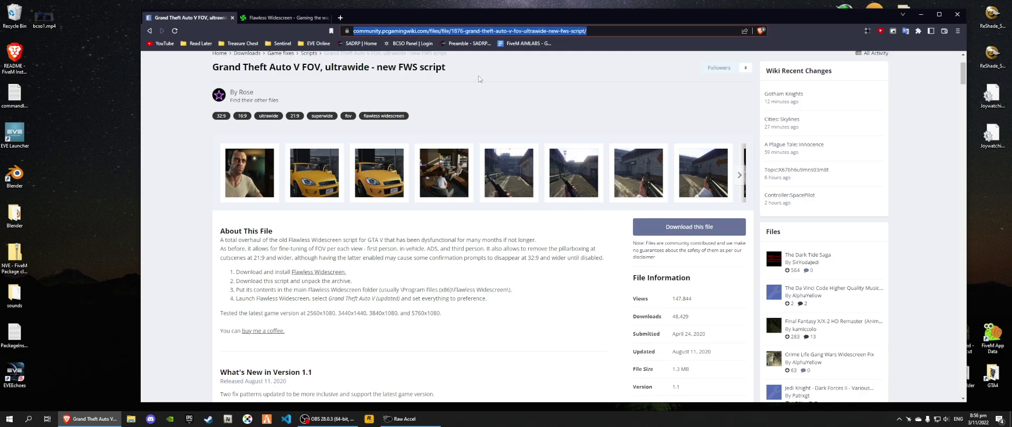
left_click(475, 113)
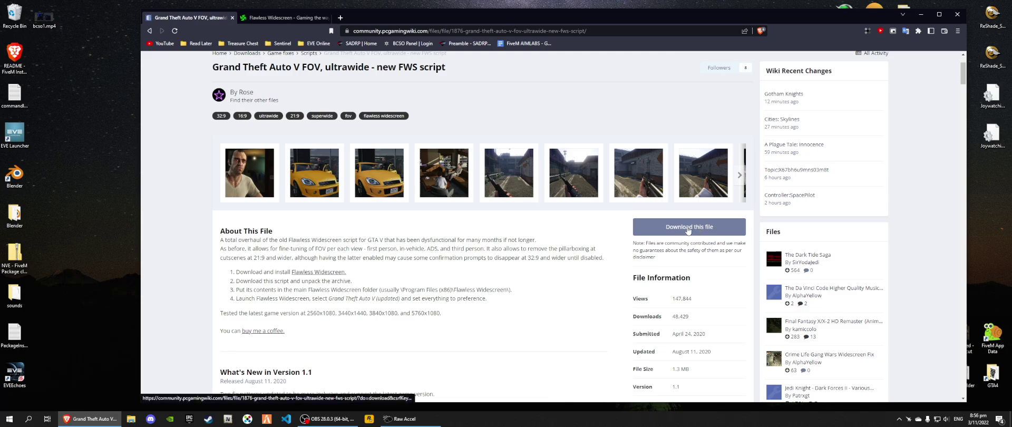
left_click(686, 228)
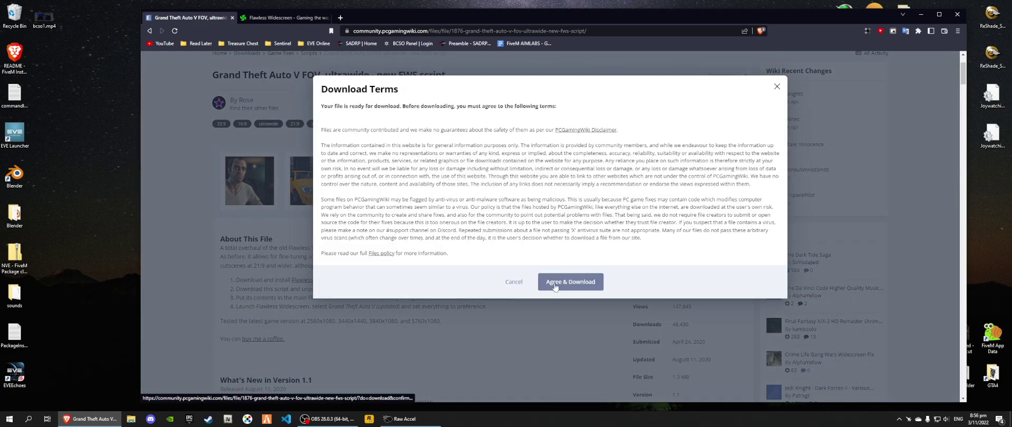
left_click(566, 286)
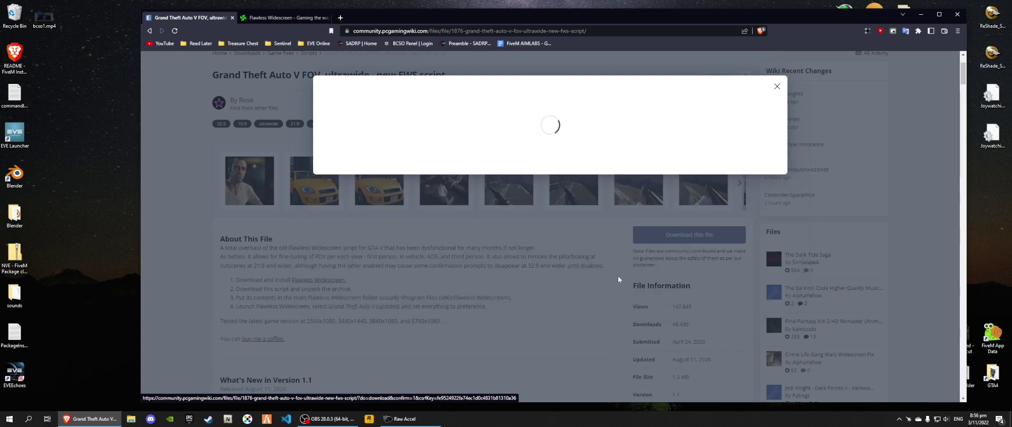
left_click(760, 130)
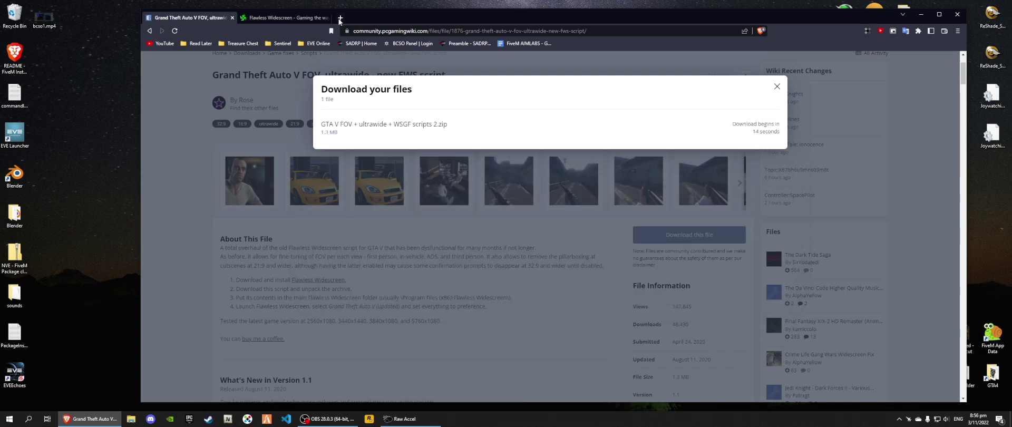
left_click(302, 21)
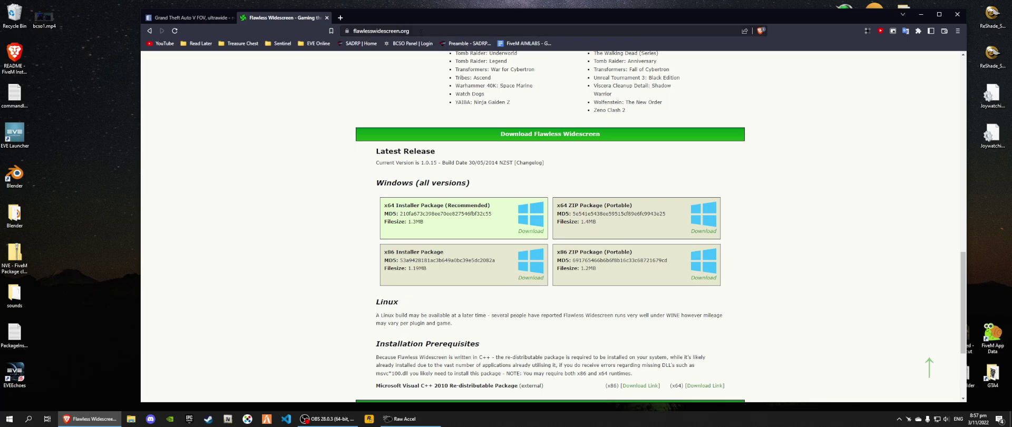
- Save fws_setup_x64.exe and the GTA V FOV script zip to Downloads
left_click(530, 233)
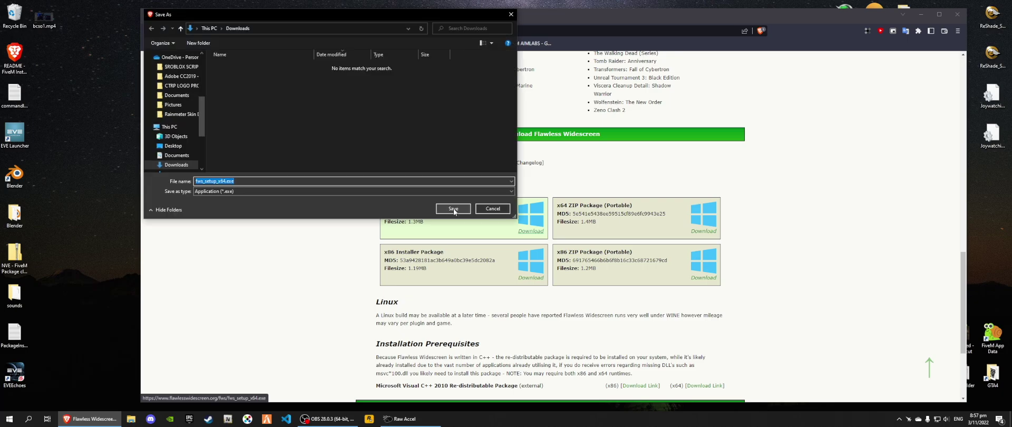
left_click(452, 209)
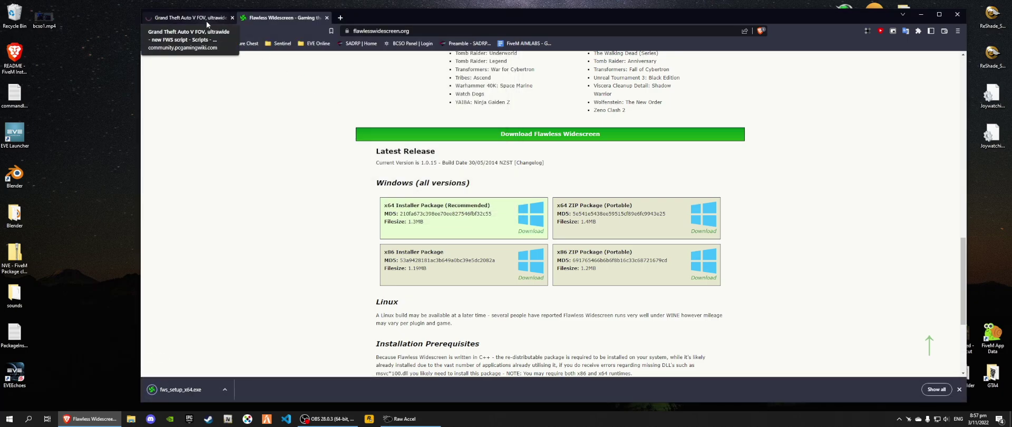
left_click(205, 21)
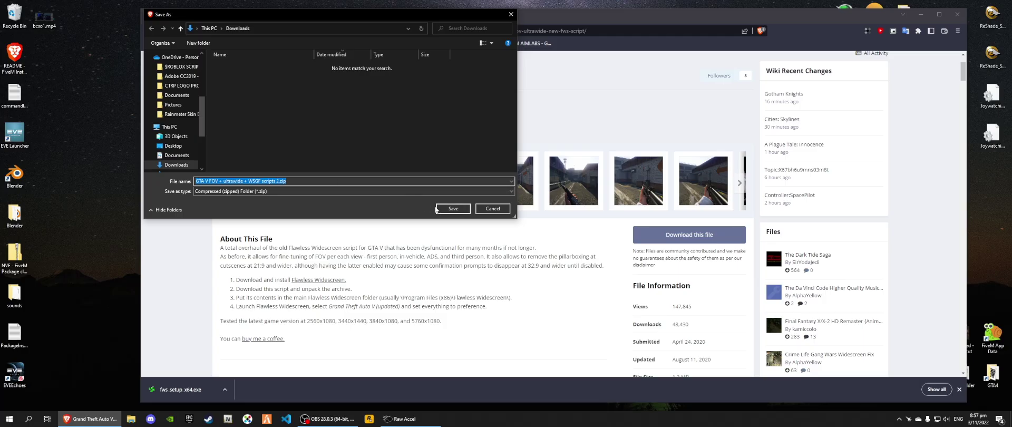
key("Return")
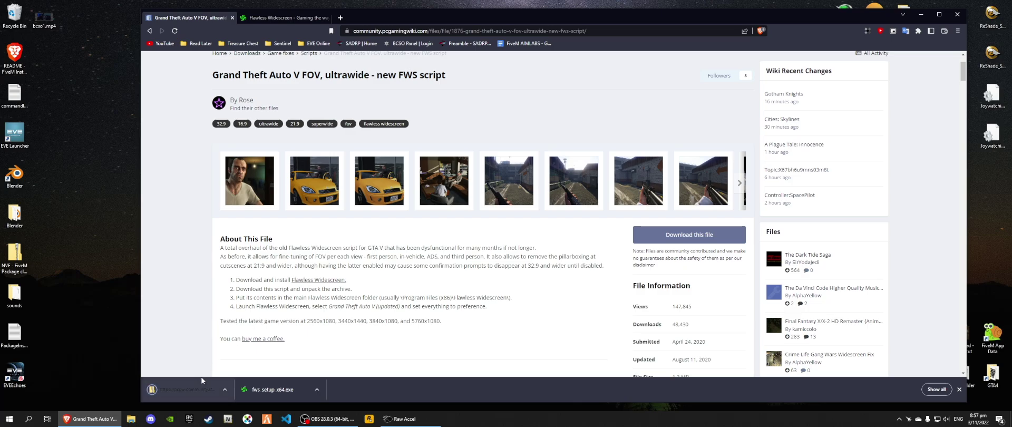
- Open the Downloads folder in File Explorer and select the GTA V FOV script zip
left_click(131, 419)
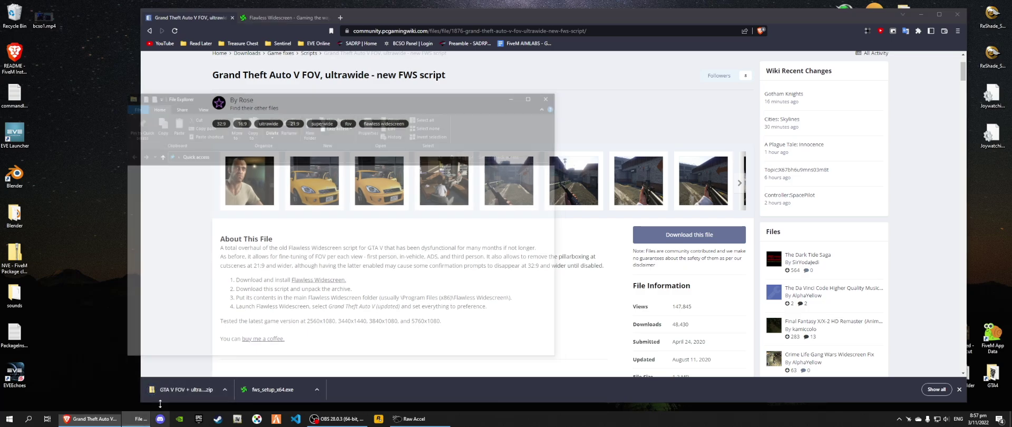
left_click(149, 193)
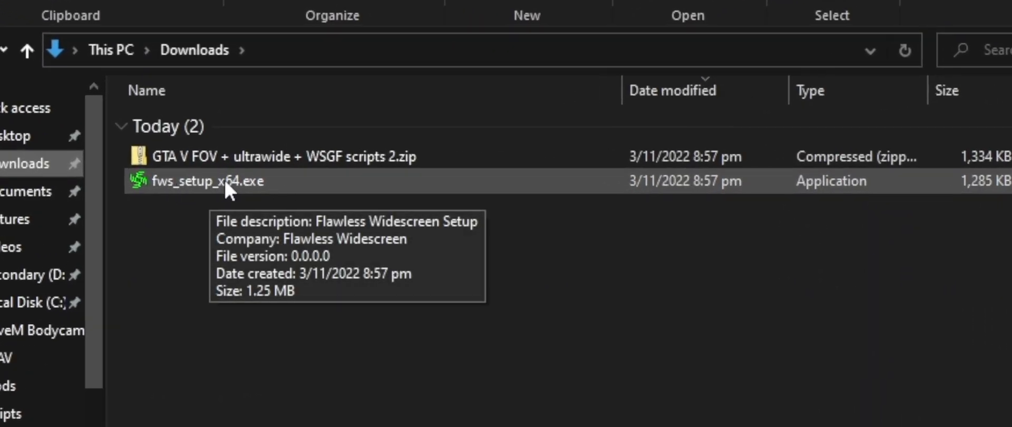
left_click(185, 149)
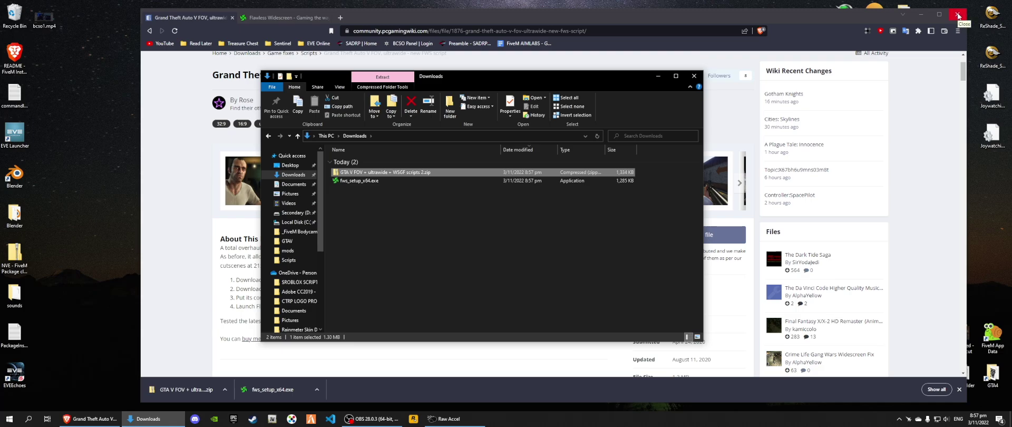
- Close the browser and install Flawless Widescreen 1.0.15 into C:\Program Files (x86)\Flawless Widescreen with default options
left_click(958, 16)
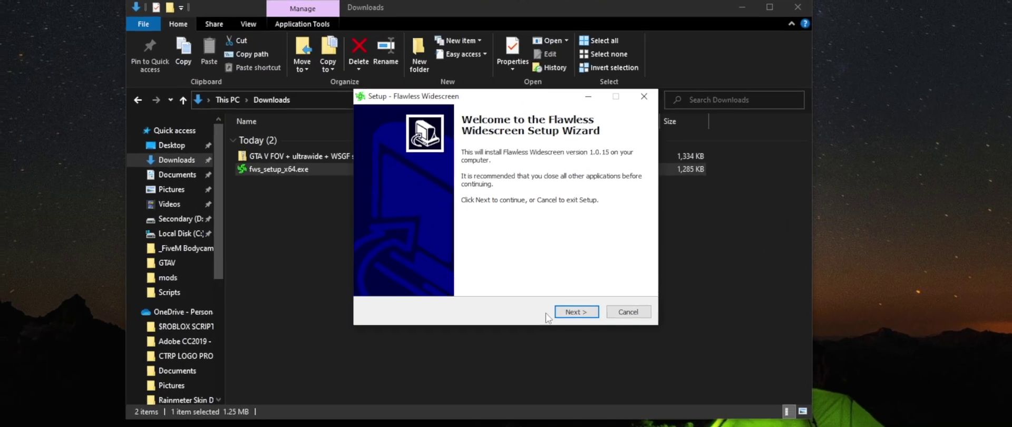
left_click(612, 375)
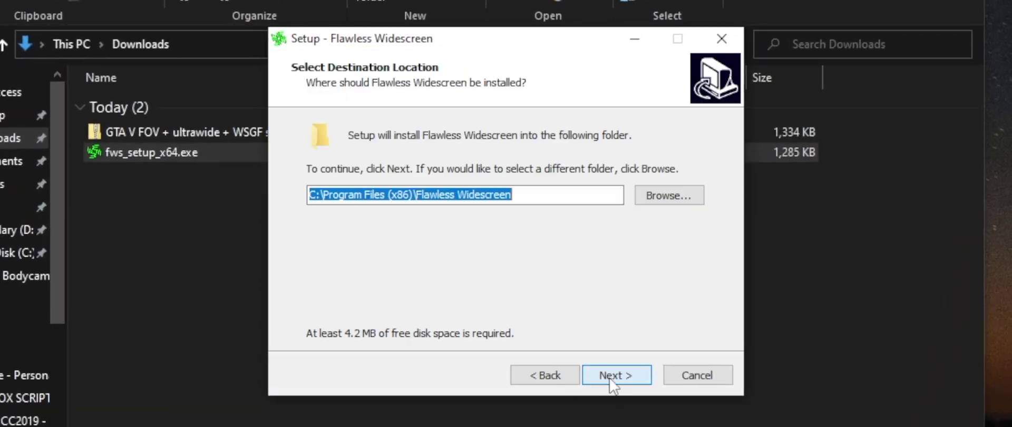
left_click(615, 374)
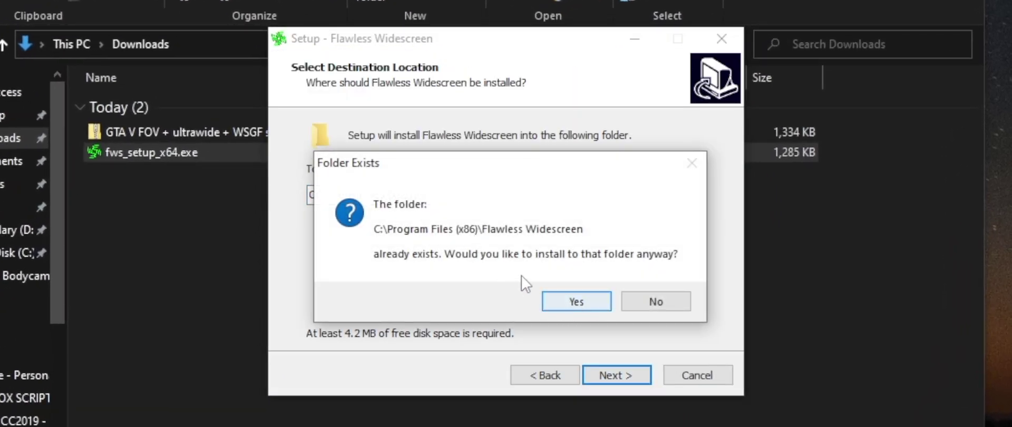
left_click(577, 303)
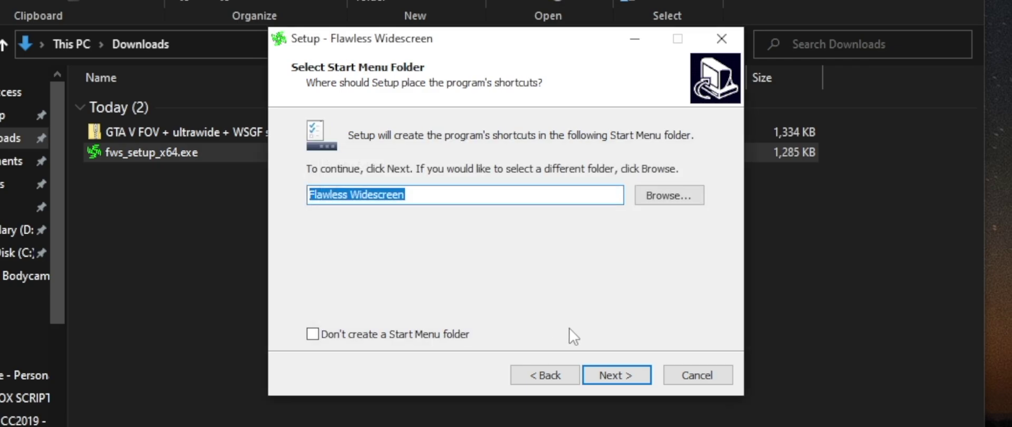
left_click(609, 372)
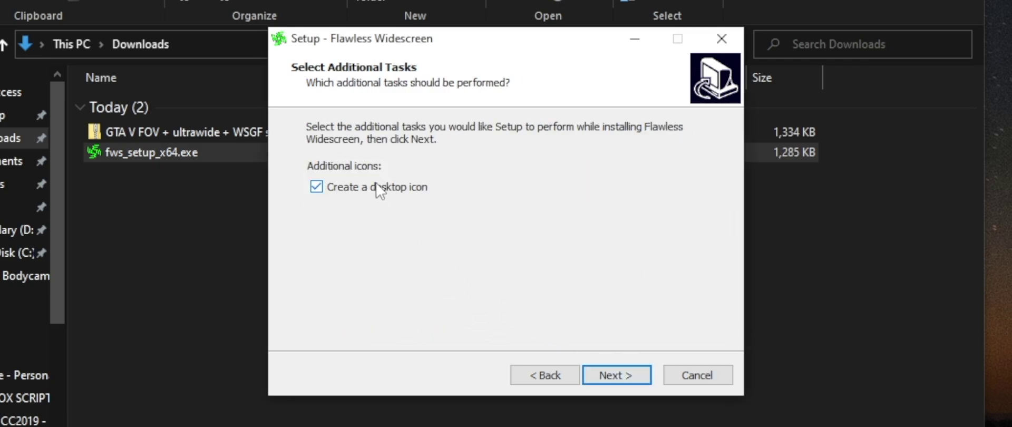
left_click(612, 374)
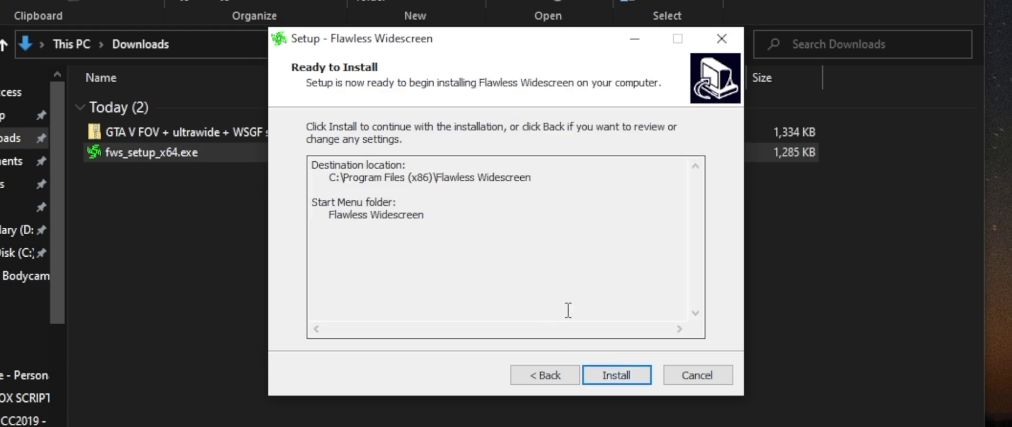
left_click(609, 372)
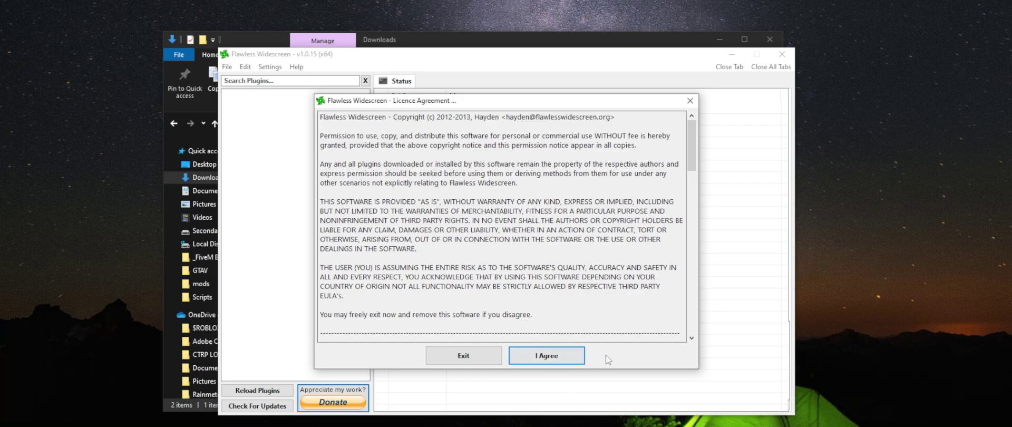
- Accept the licence and save settings with Start With Windows, Remember Position and Start Minimized on
left_click(548, 360)
left_click(517, 323)
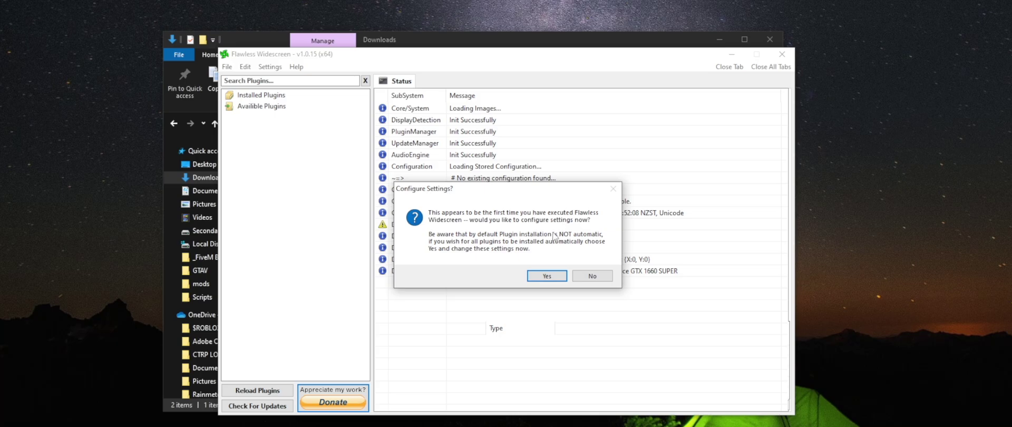
left_click(547, 277)
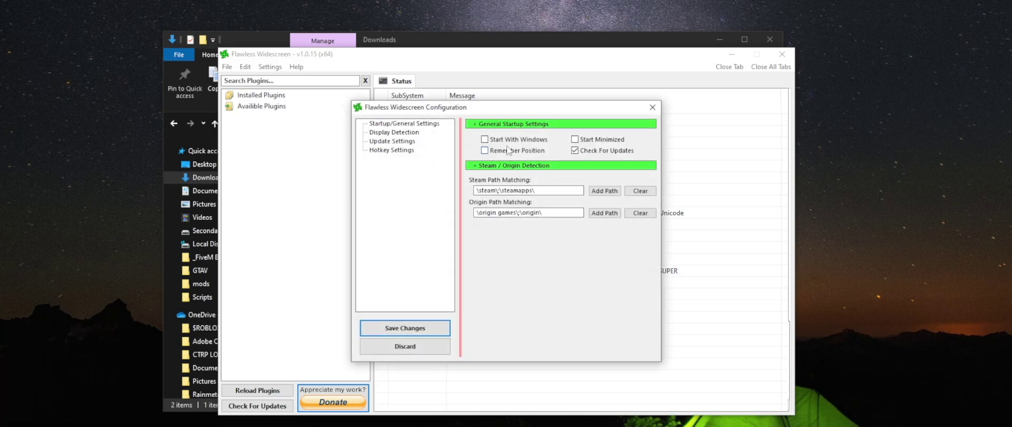
left_click(510, 141)
left_click(513, 152)
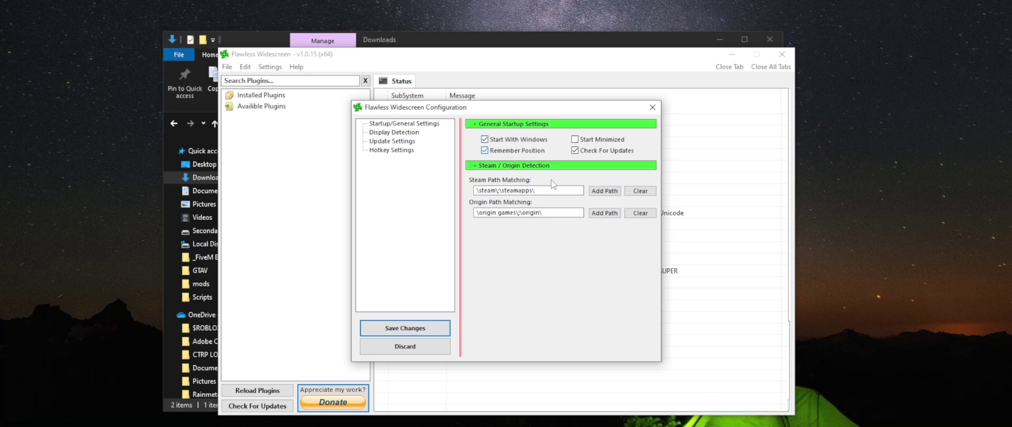
left_click(592, 143)
left_click(422, 330)
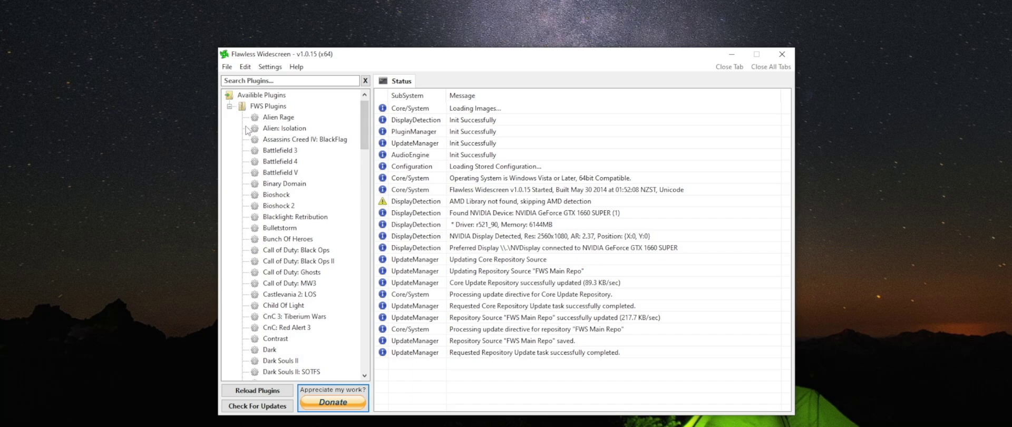
- Install and open the Grand Theft Auto V plugin, then exit Flawless Widescreen
scroll(276, 179, "down", 8)
scroll(283, 248, "down", 5)
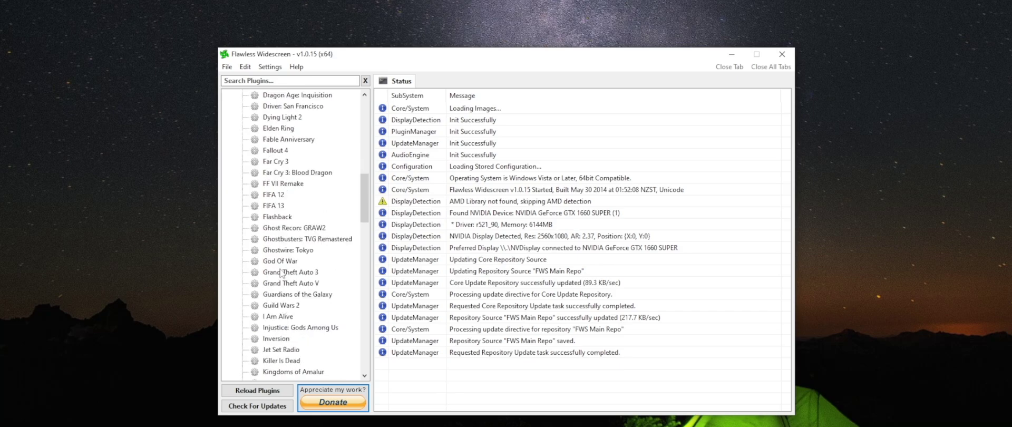
left_click(277, 285)
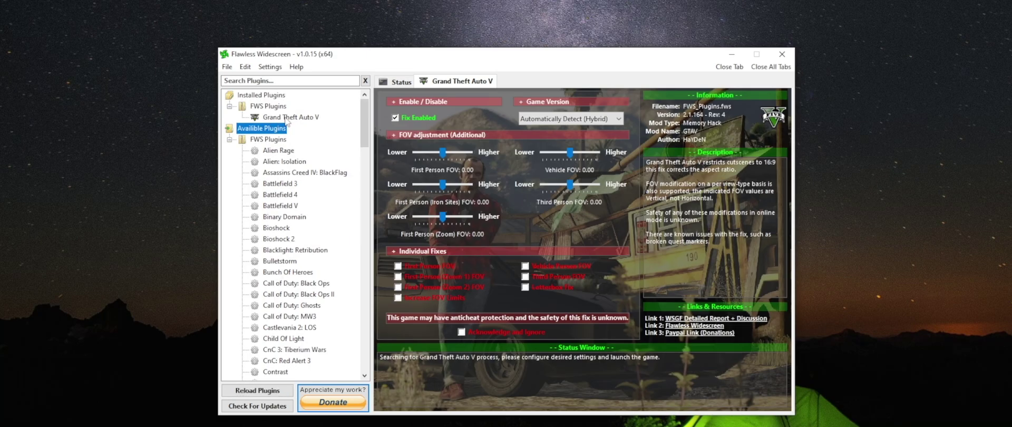
left_click(287, 118)
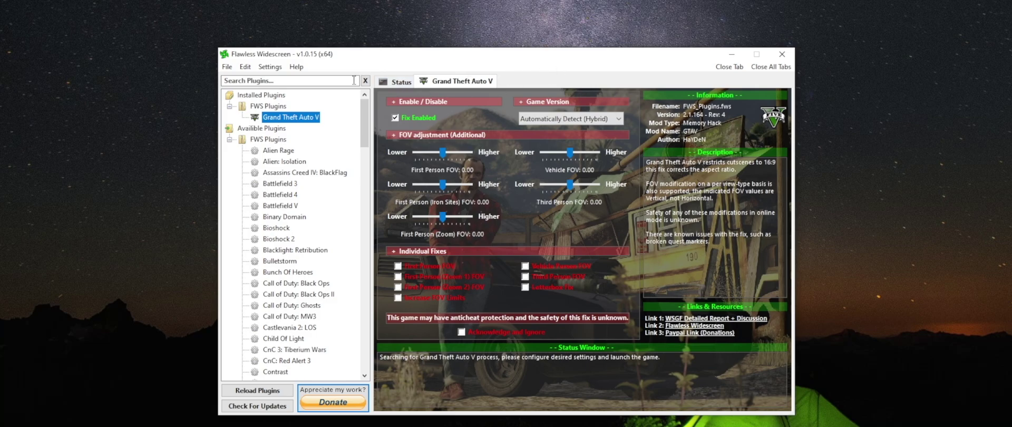
left_click(228, 68)
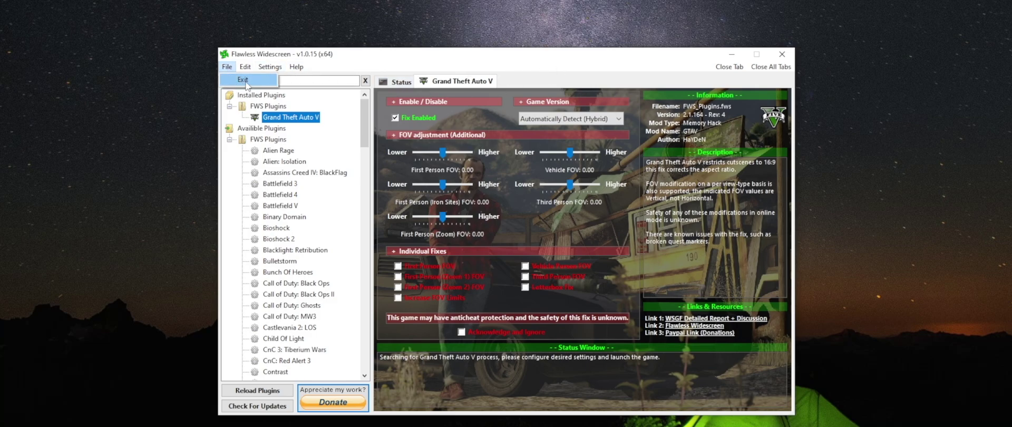
left_click(246, 83)
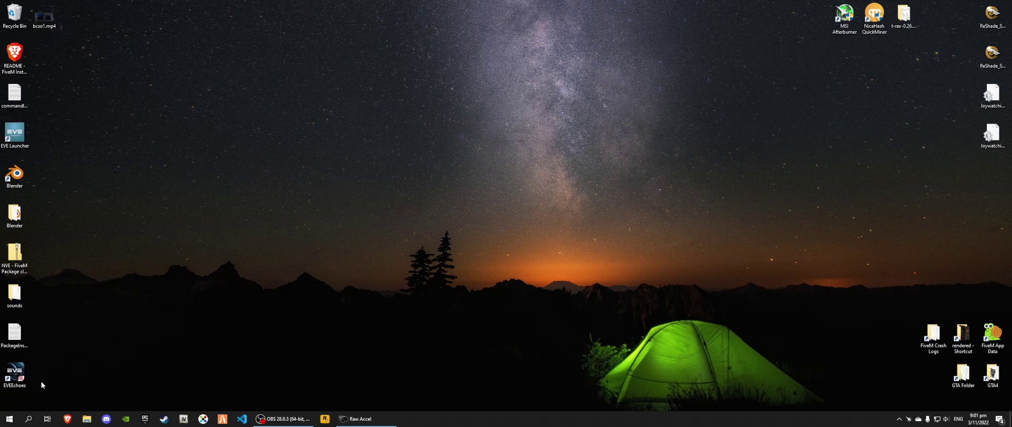
- Search 'flaw' and follow the shortcut to the Flawless Widescreen install folder in Program Files (x86)
left_click(29, 420)
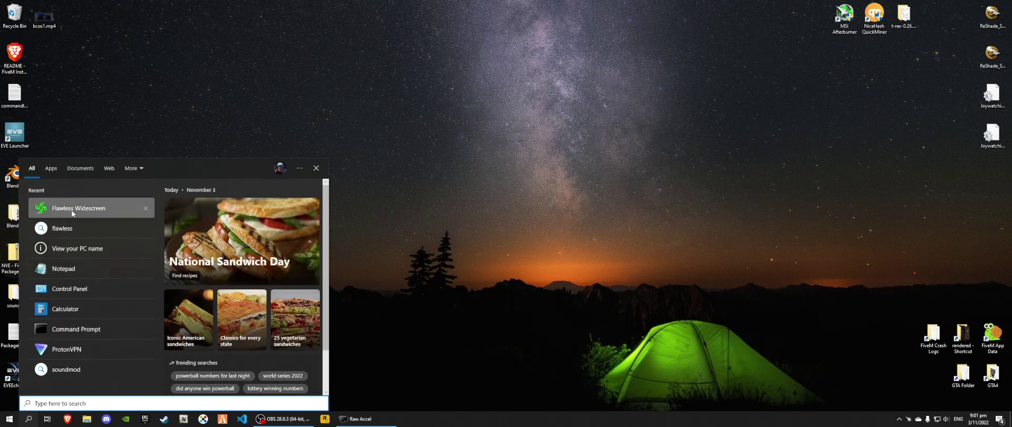
type("flaw")
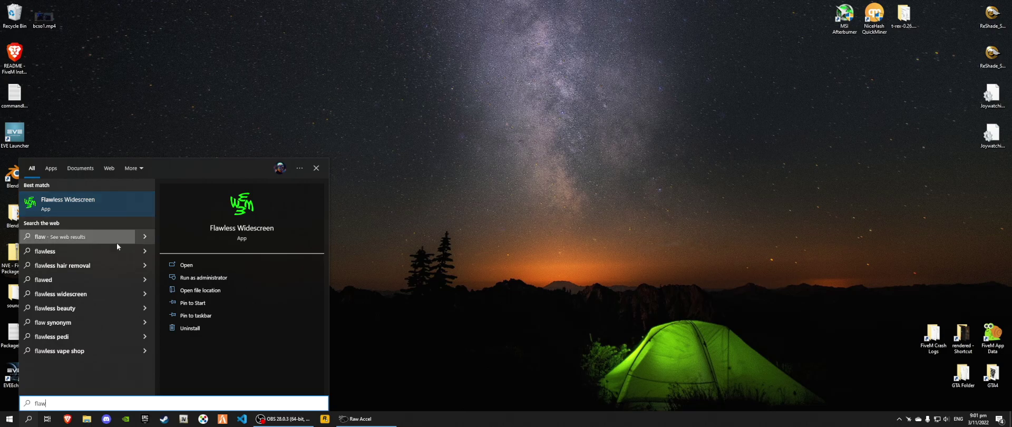
left_click(214, 290)
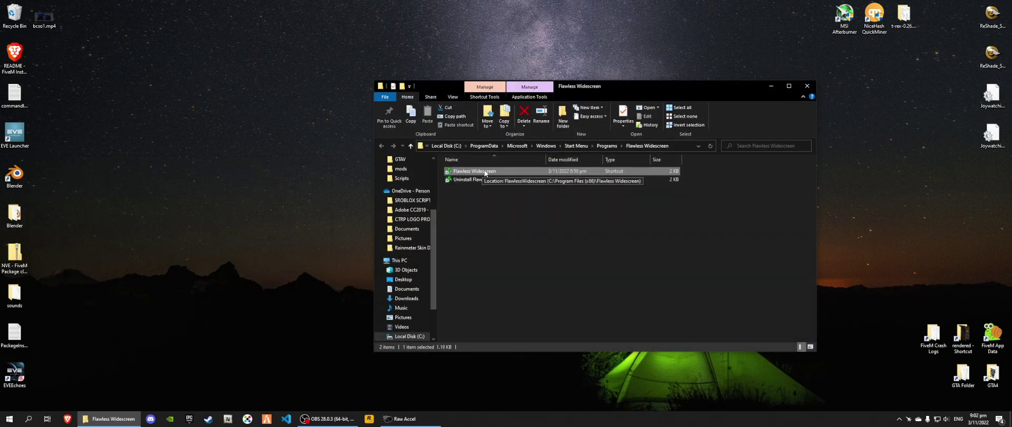
right_click(512, 171)
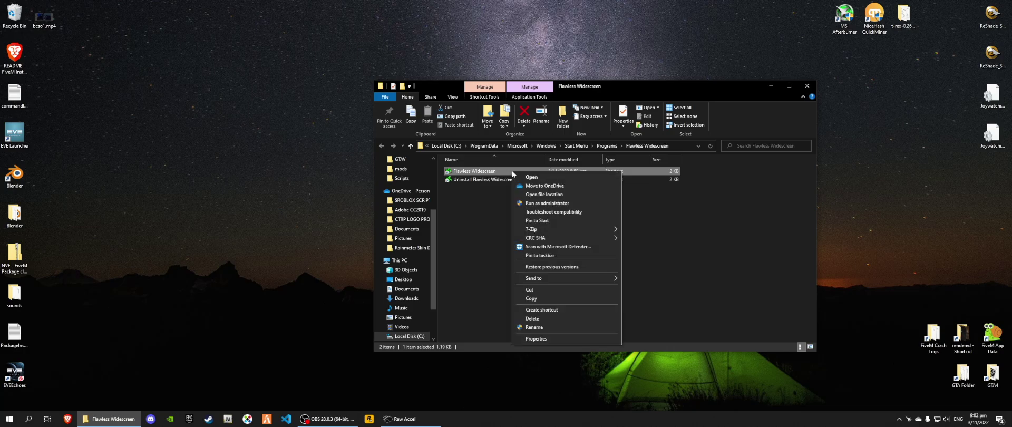
left_click(544, 195)
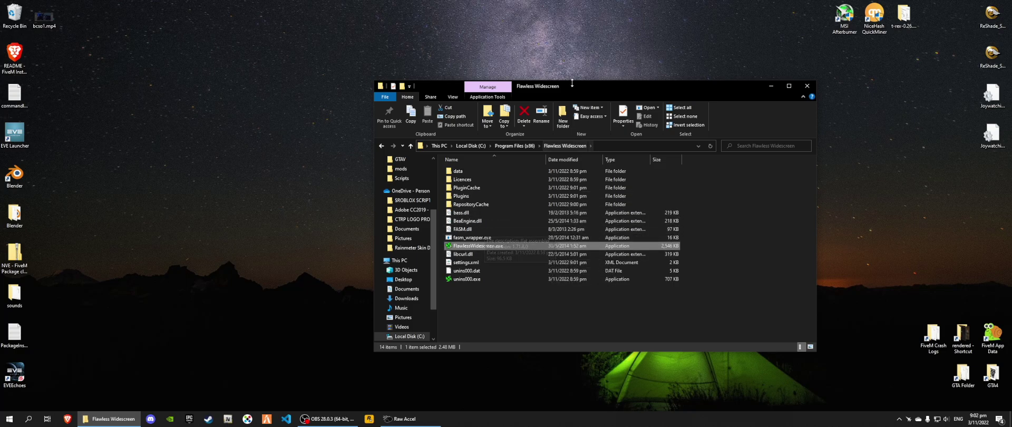
left_click_drag(586, 87, 664, 63)
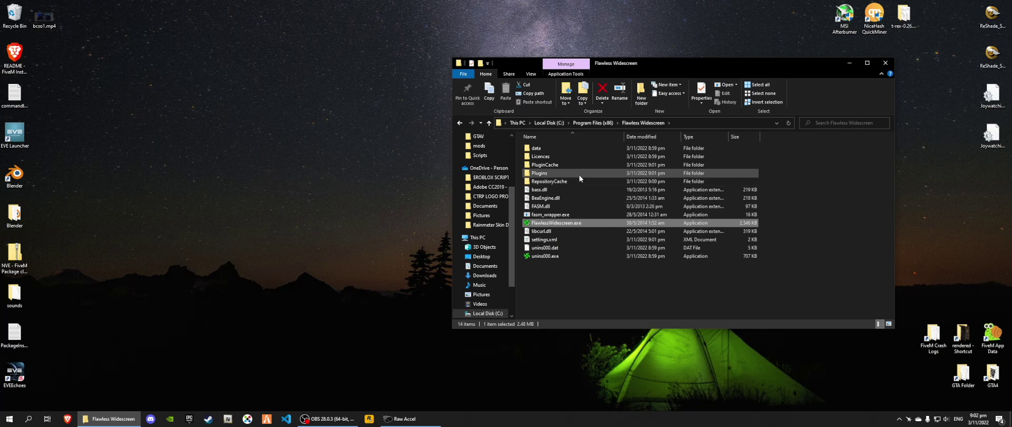
- Open Downloads in a second window beside the install folder and open the GTA V FOV zip
right_click(111, 419)
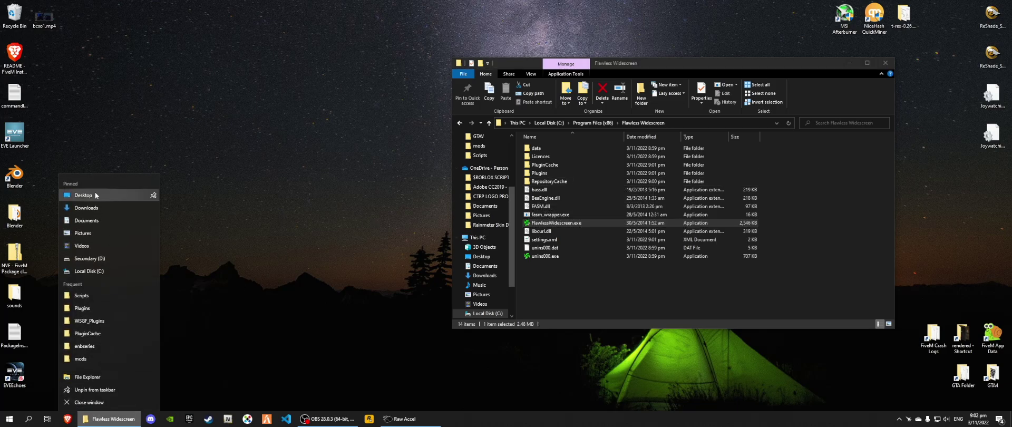
left_click(324, 172)
mouse_move(653, 74)
left_mouse_down()
mouse_move(109, 86)
mouse_move(195, 86)
left_mouse_up()
left_click(154, 185)
double_click(154, 183)
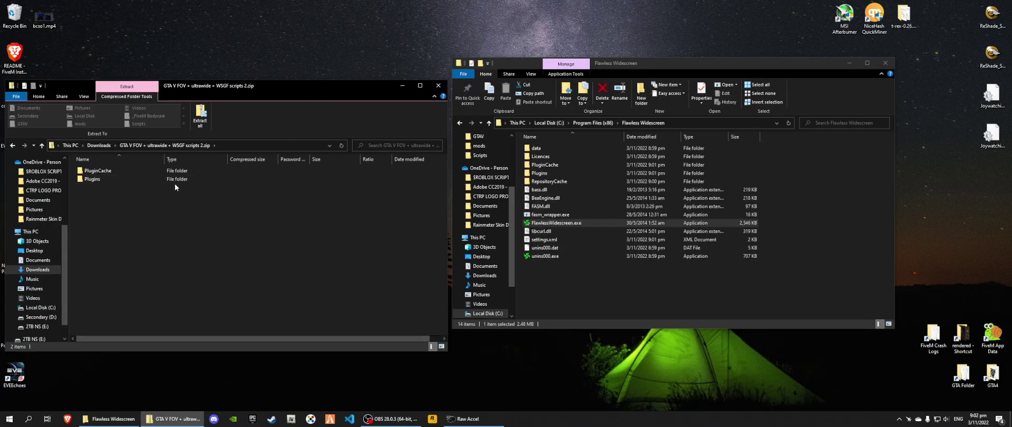
- Copy the zip's PluginCache and Plugins folders into the install folder, granting admin permission for all
left_click(112, 178)
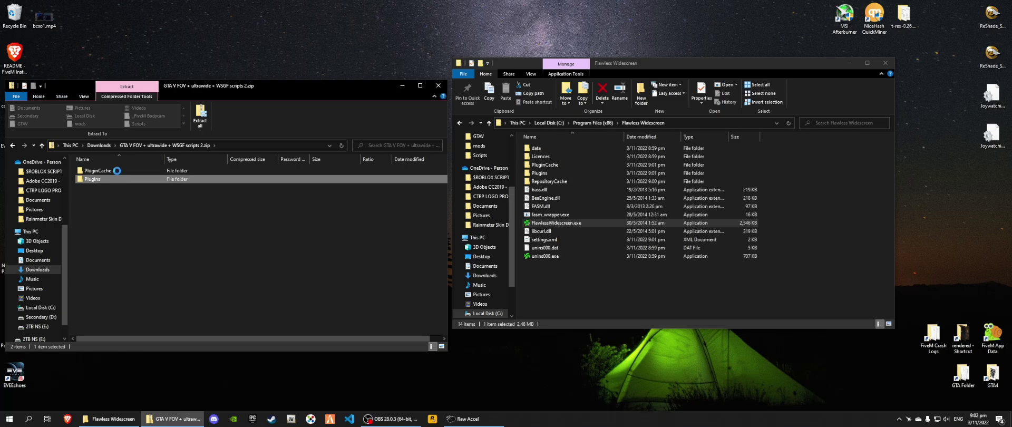
left_click(116, 170, "shift")
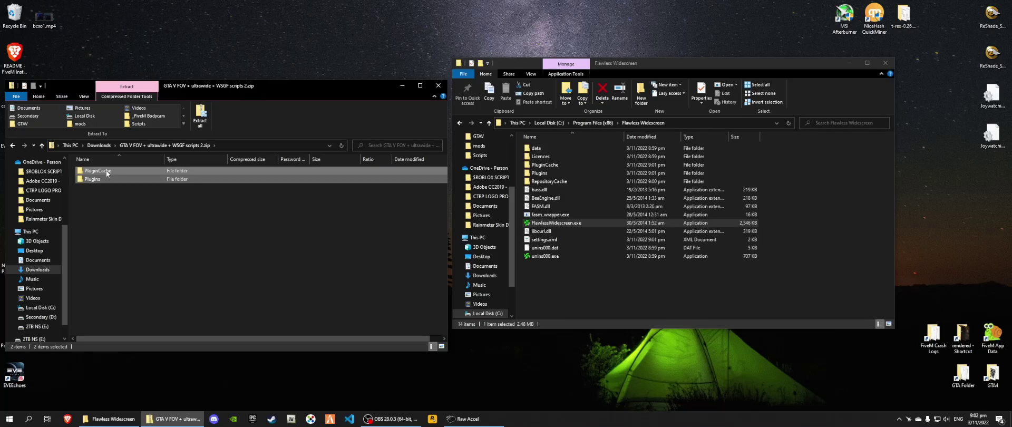
mouse_move(107, 177)
left_mouse_down()
mouse_move(194, 224)
mouse_move(572, 286)
left_mouse_up()
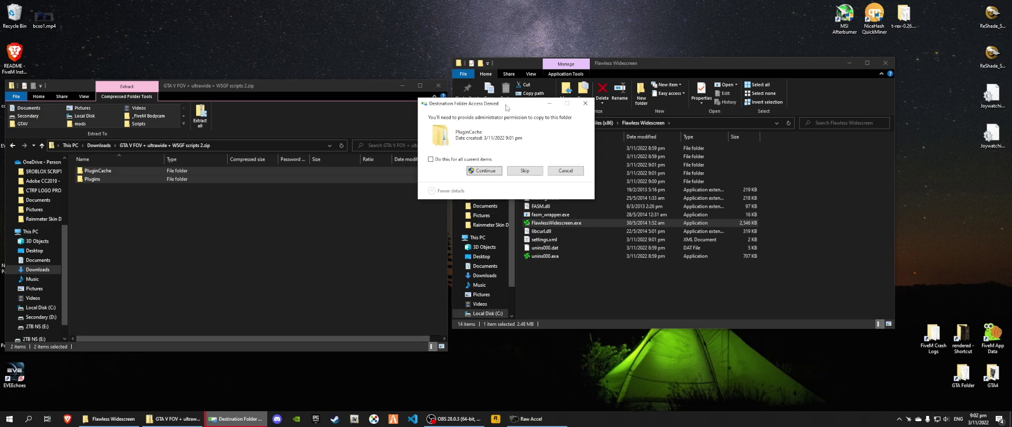
mouse_move(505, 105)
left_mouse_down()
mouse_move(464, 103)
mouse_move(483, 98)
left_mouse_up()
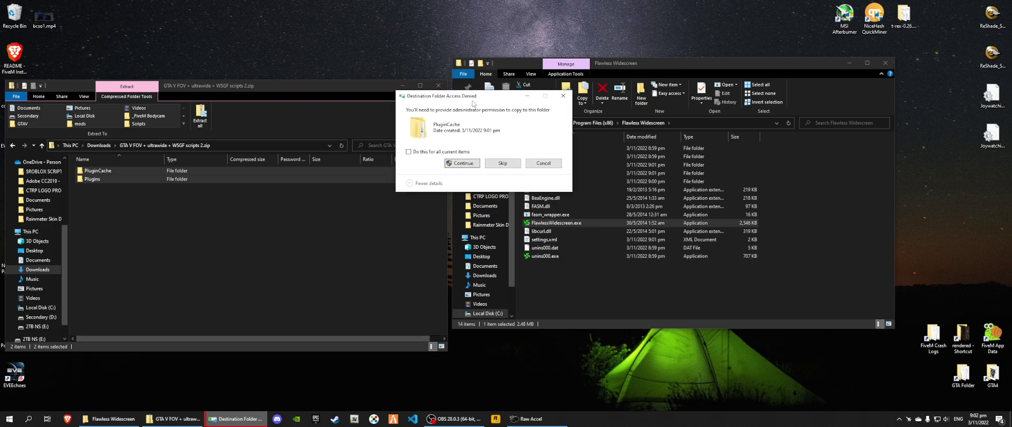
left_click(422, 153)
left_click(450, 162)
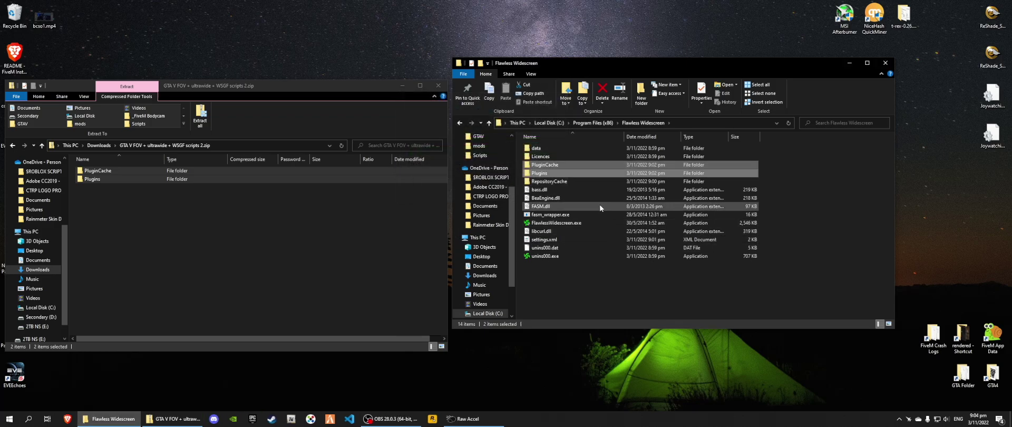
left_click(591, 164)
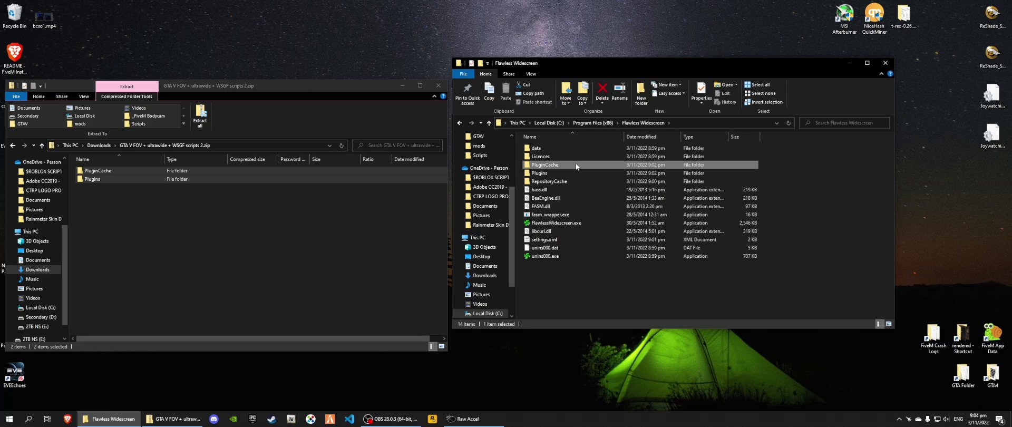
mouse_move(556, 166)
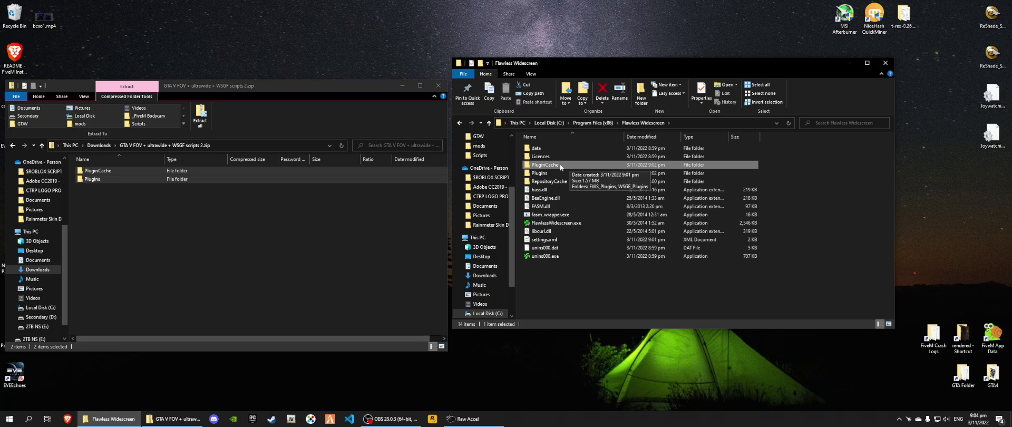
- Navigate PluginCache > WSGF_Plugins > Modules > GTAV > Dependencies > Scripts and right-click GTAV.lua
double_click(575, 165)
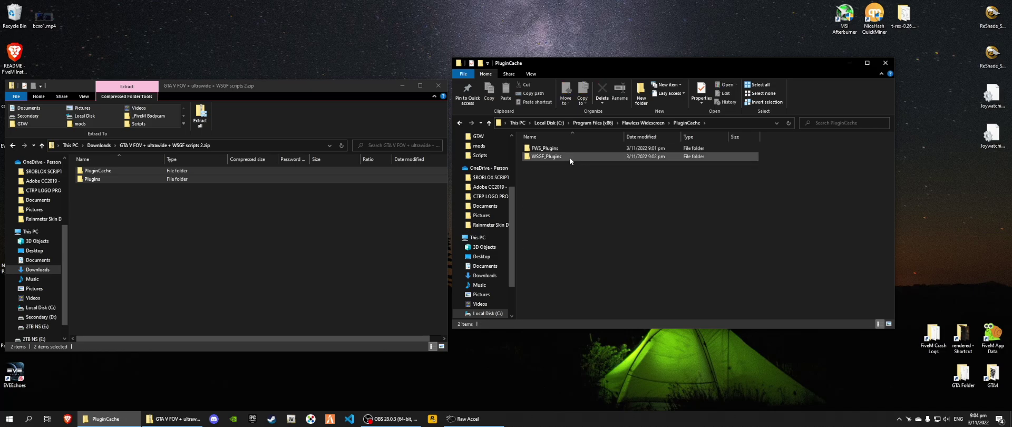
left_click(538, 158)
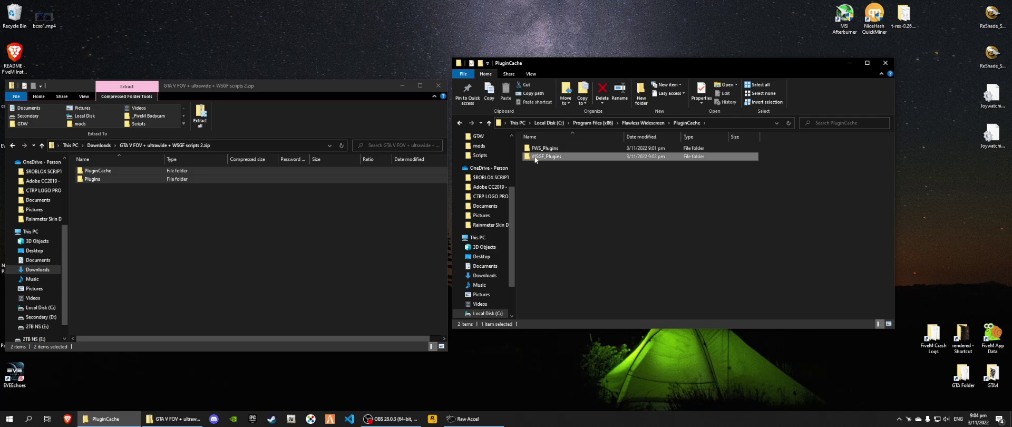
double_click(569, 157)
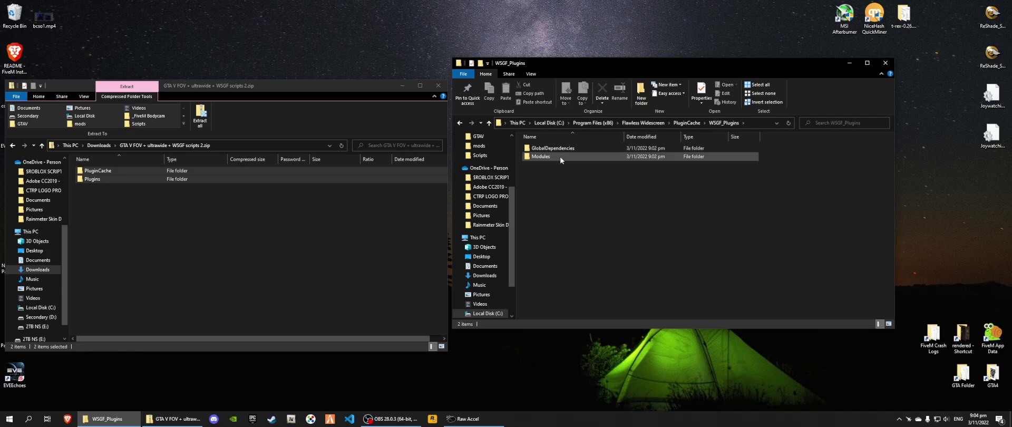
double_click(556, 157)
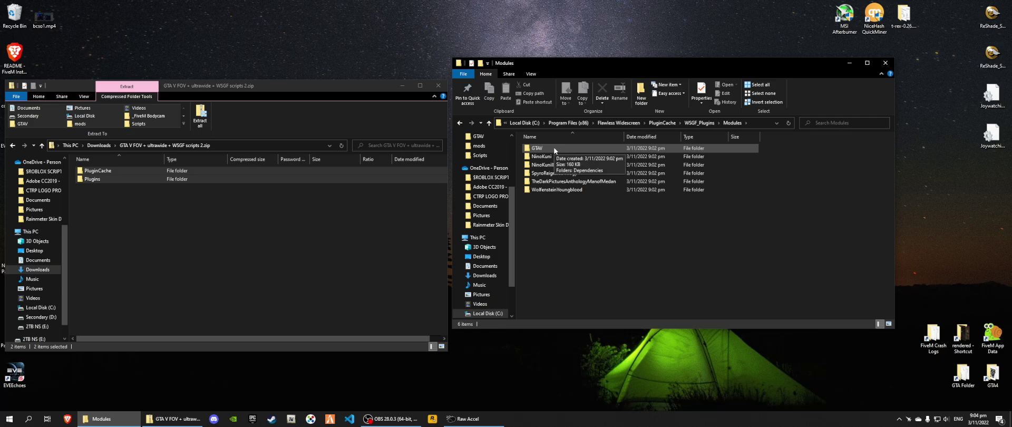
left_click(554, 149)
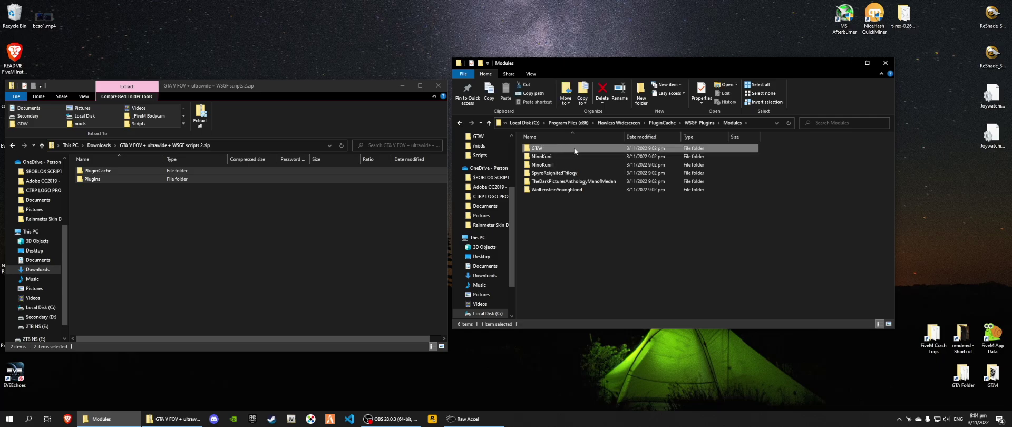
double_click(575, 148)
double_click(570, 150)
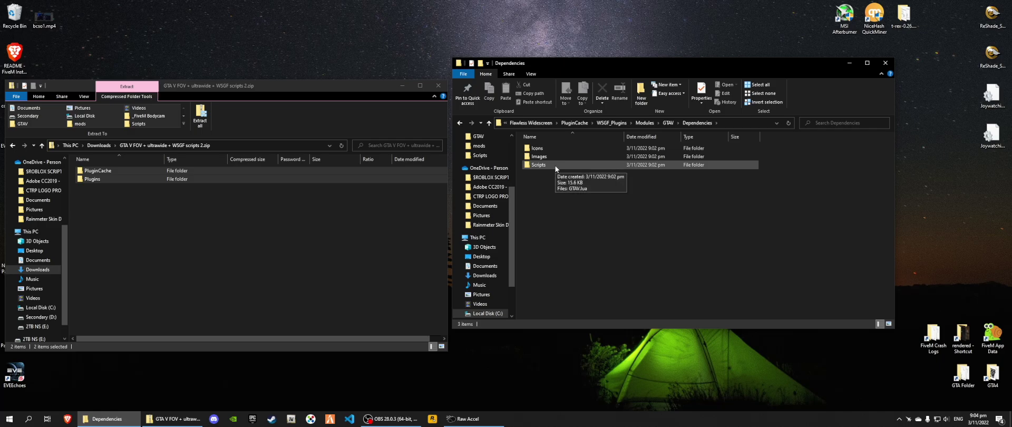
double_click(556, 166)
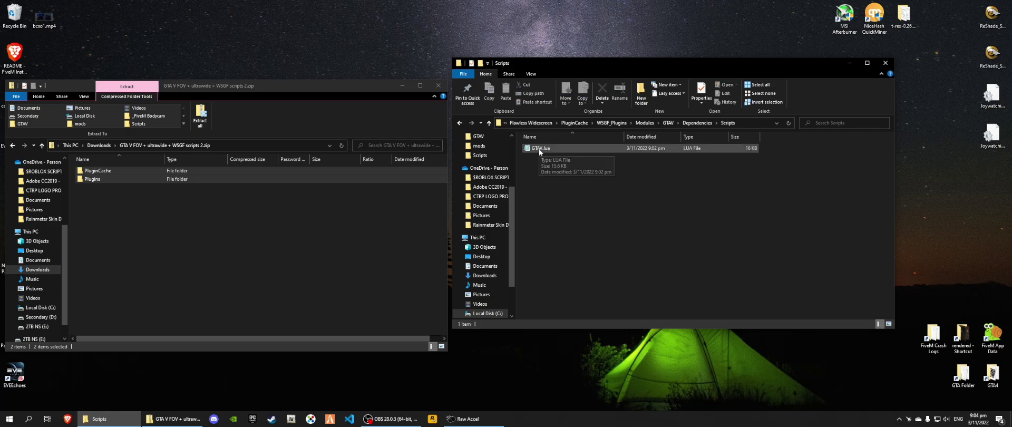
left_click(539, 149)
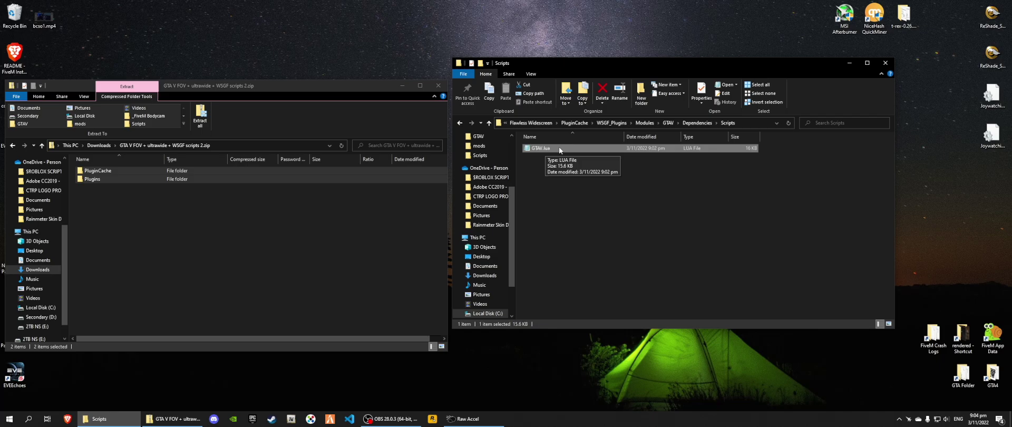
right_click(559, 147)
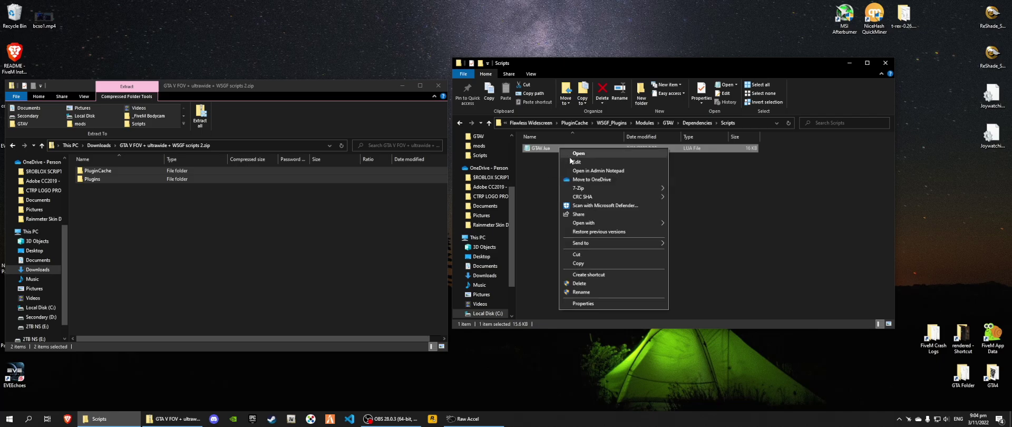
- Open GTAV.lua in Notepad and enlarge the window
left_click(575, 162)
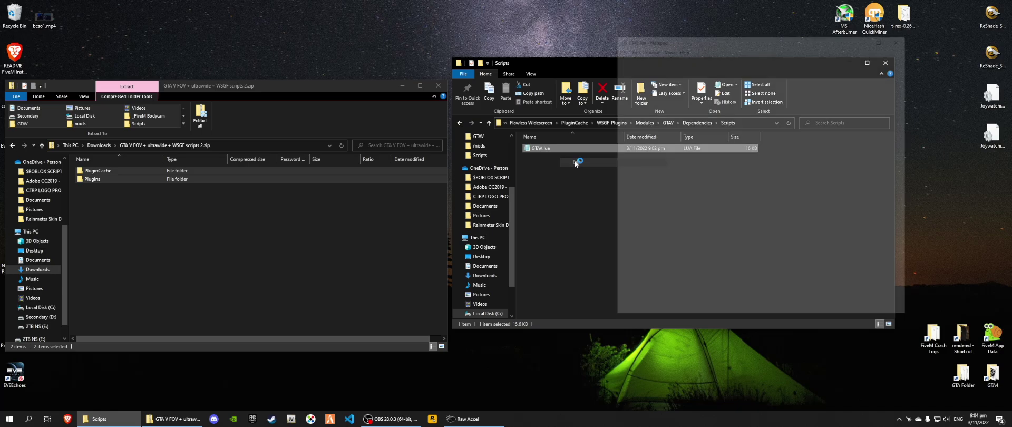
left_click_drag(698, 40, 395, 43)
mouse_move(608, 326)
left_mouse_down()
mouse_move(712, 343)
mouse_move(782, 374)
left_mouse_up()
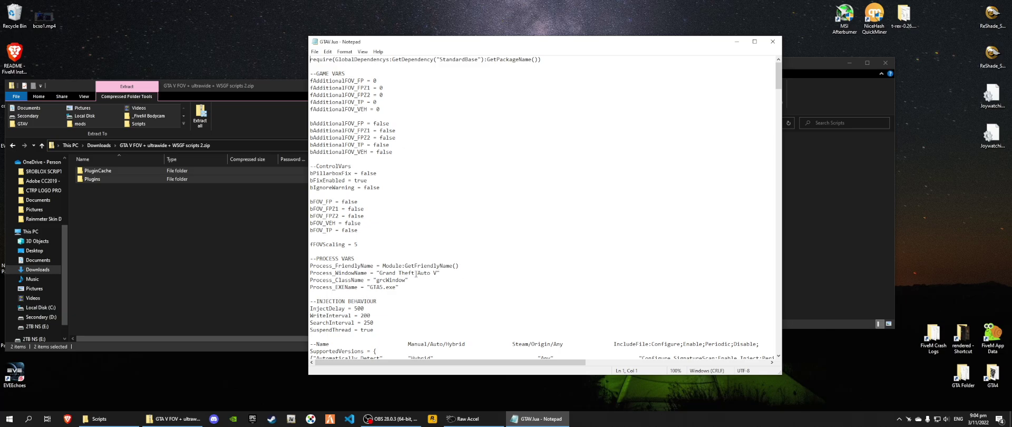
- Set Process_WindowName to 'FiveM%R by Cfx.re' and change the executable name GTA5.exe to FiveM.exe
left_click_drag(437, 273, 381, 272)
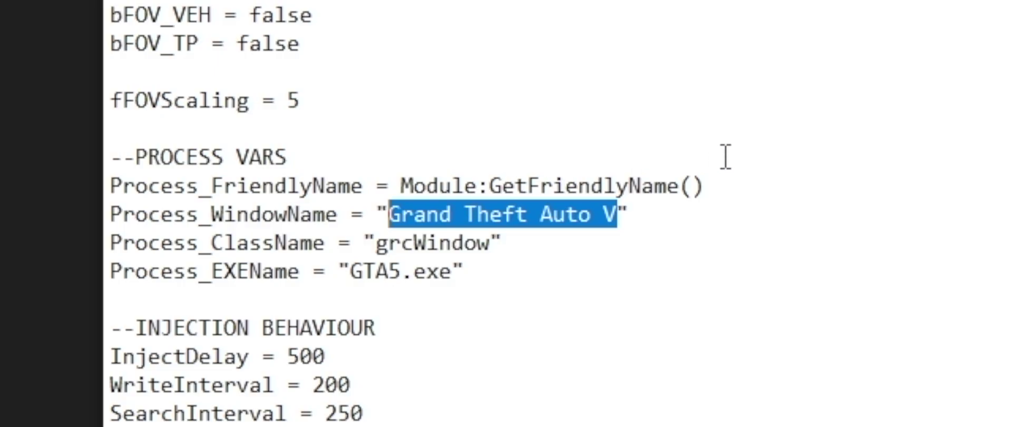
key("BackSpace")
type("Fiv")
type("eM")
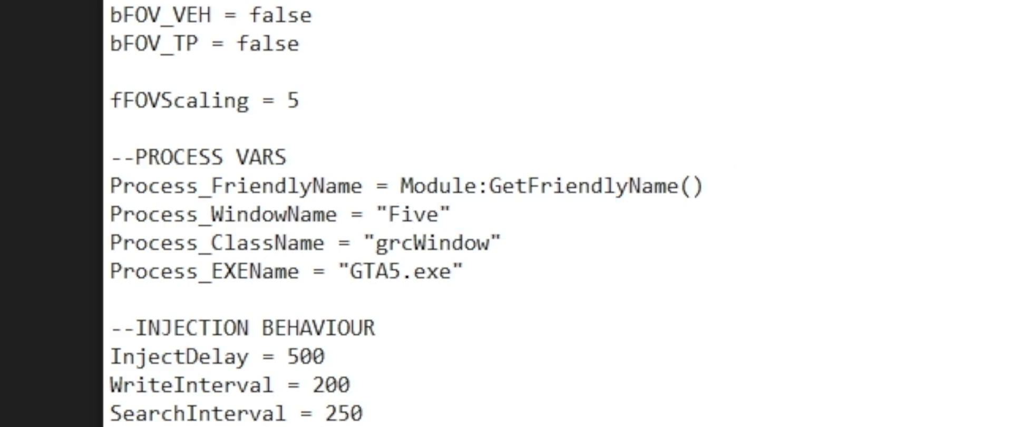
type("%R")
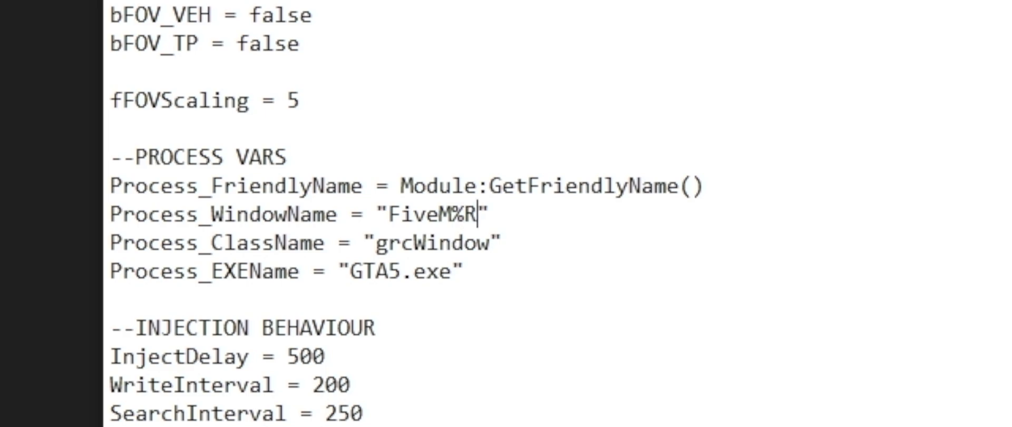
type(" b")
type("y Cf")
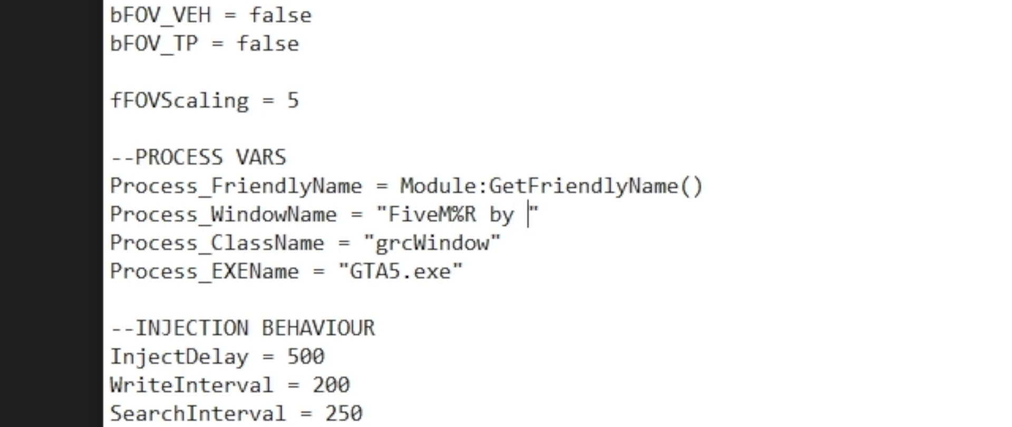
type("x.re")
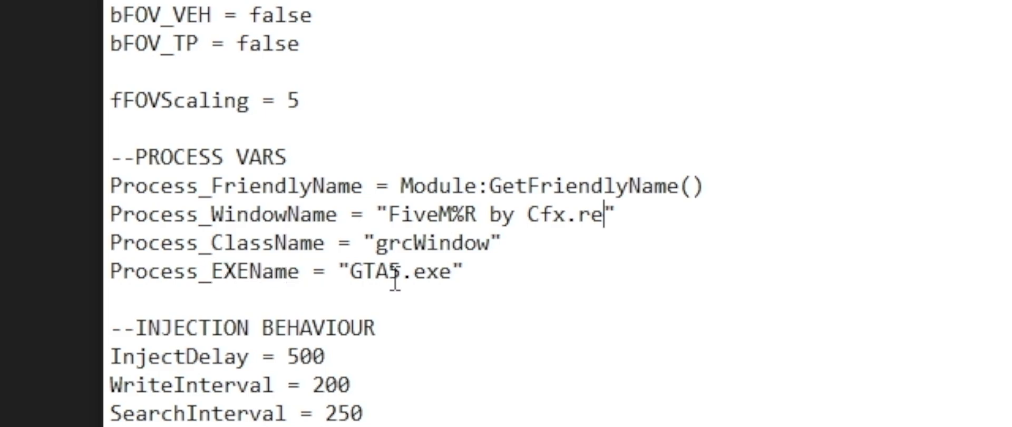
mouse_move(350, 272)
left_mouse_down()
mouse_move(464, 271)
mouse_move(454, 272)
left_mouse_up()
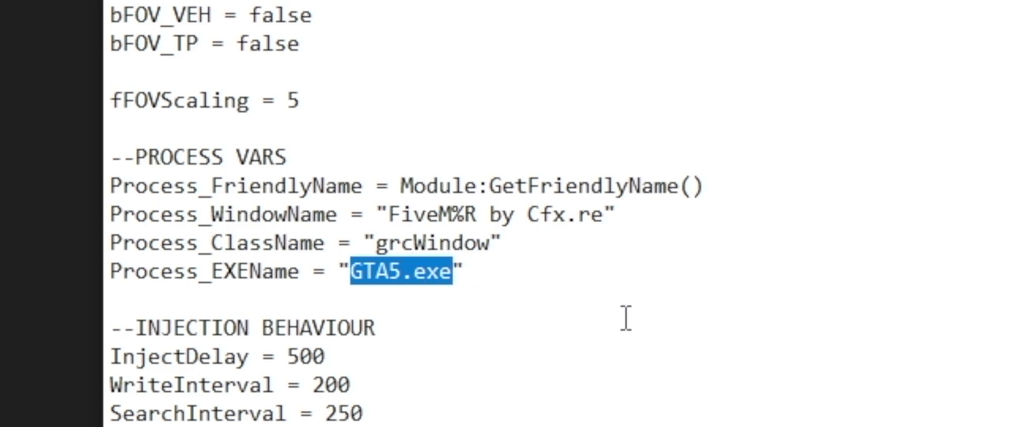
type("Fi")
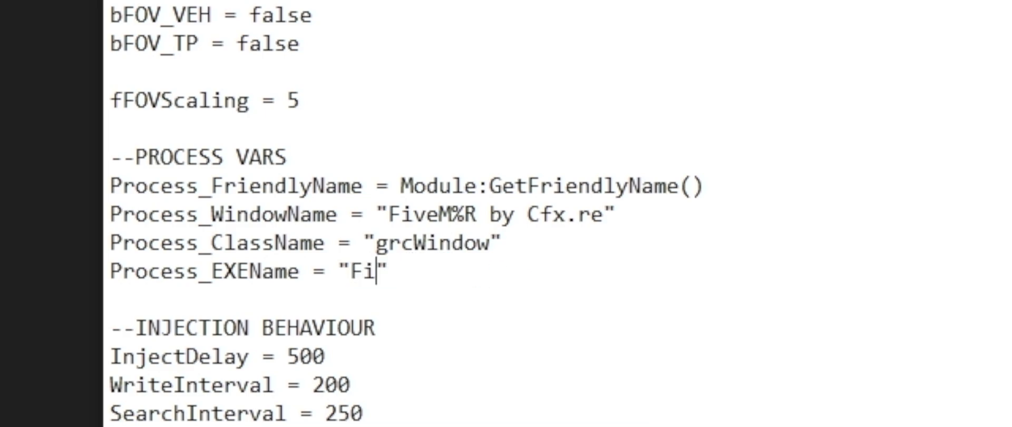
type("ve")
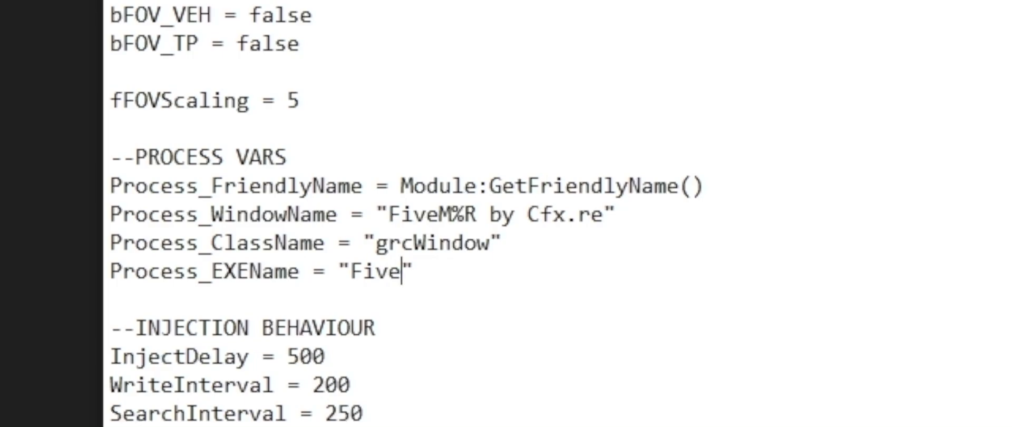
type("M")
type(".ex")
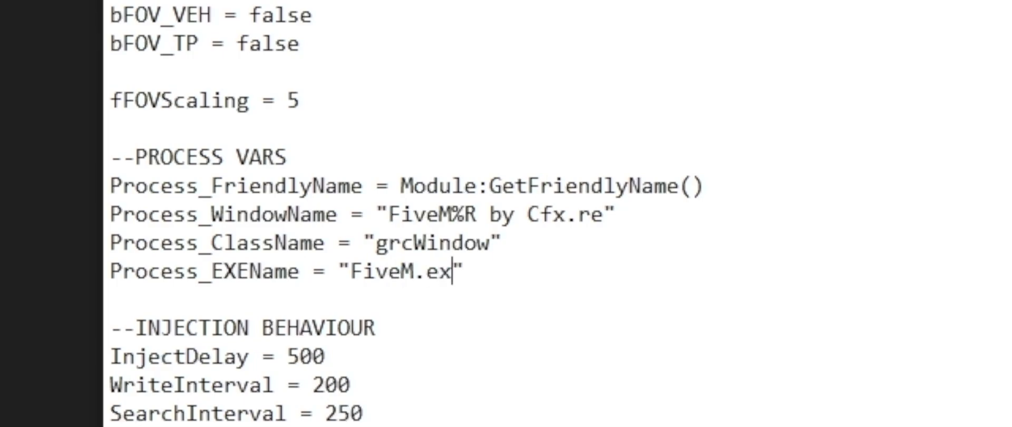
type("e")
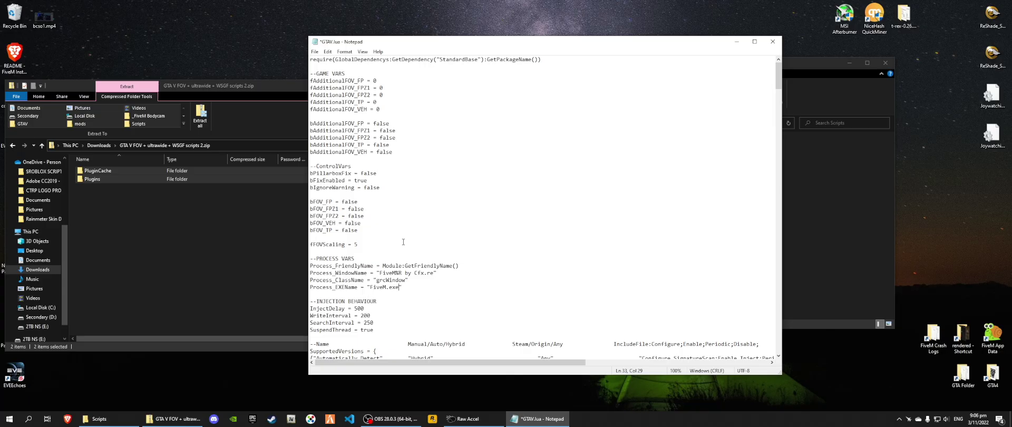
- Try saving GTAV.lua over the original in Scripts, which is refused with a permission error
left_click(318, 55)
left_click(324, 87)
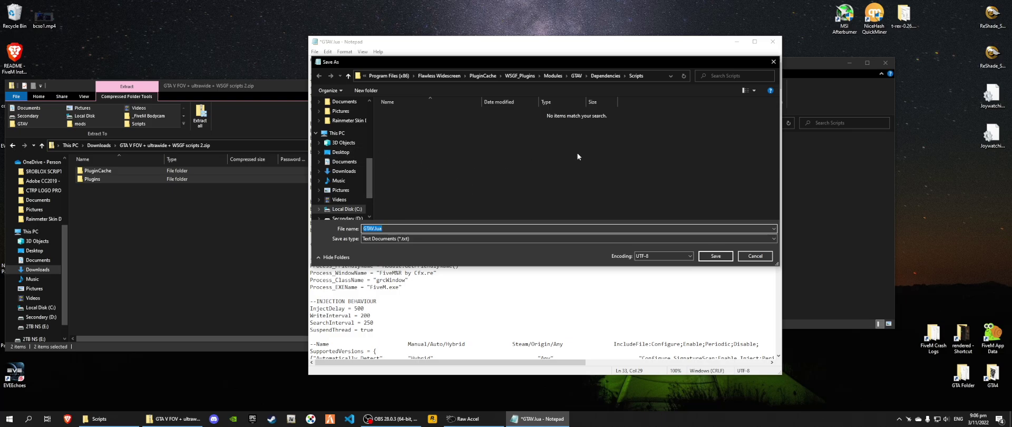
left_click(717, 258)
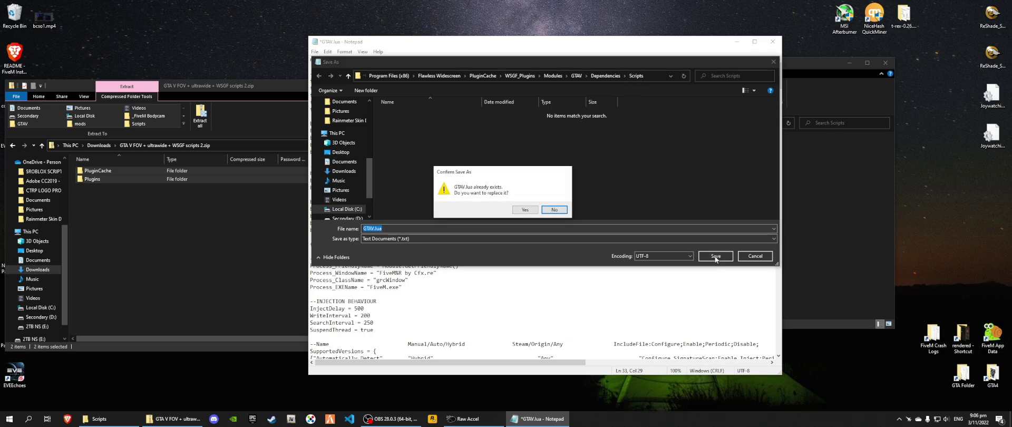
left_click(522, 211)
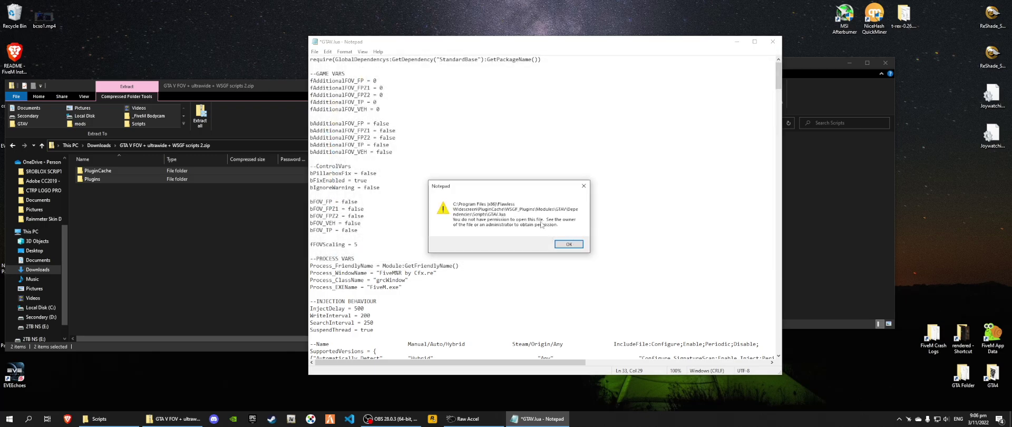
left_click(568, 244)
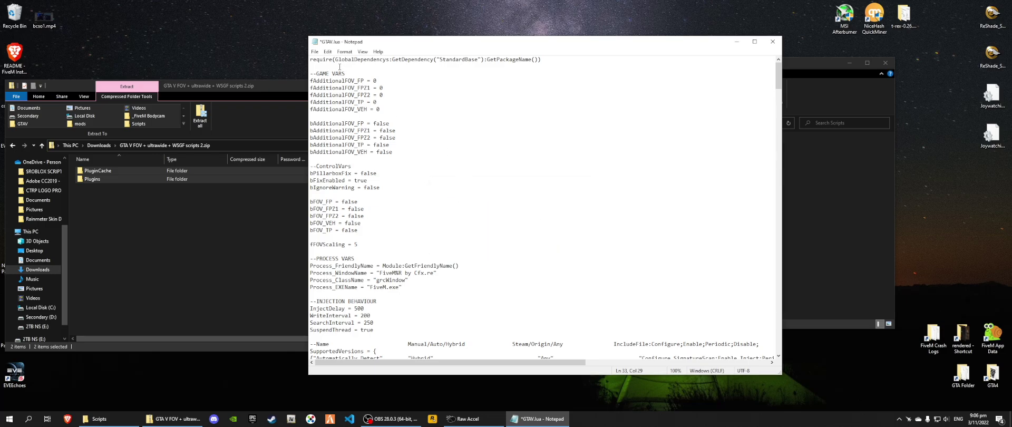
- Save the edited script as a GTAV.lua copy on the Desktop instead
left_click(314, 52)
left_click(327, 94)
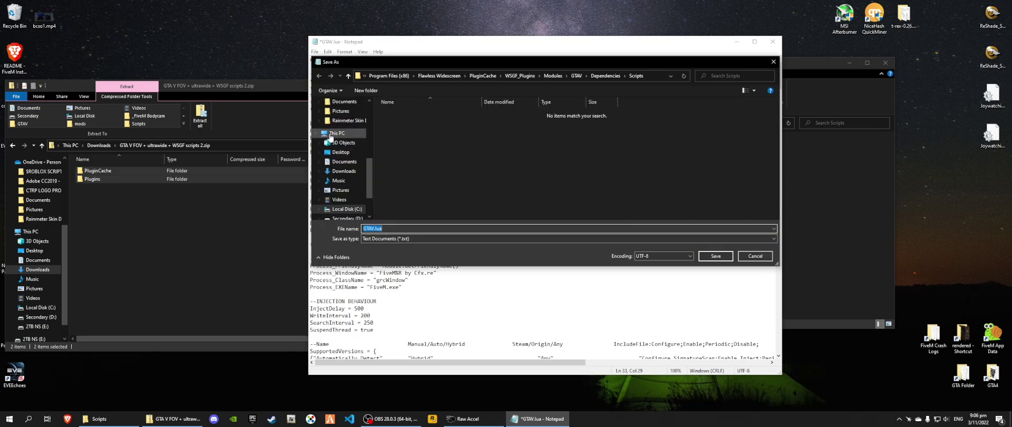
left_click(340, 152)
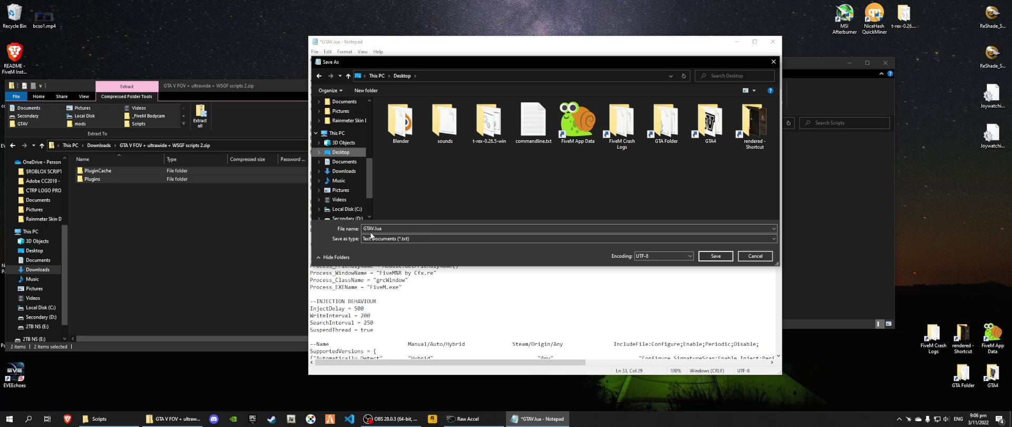
left_click(712, 257)
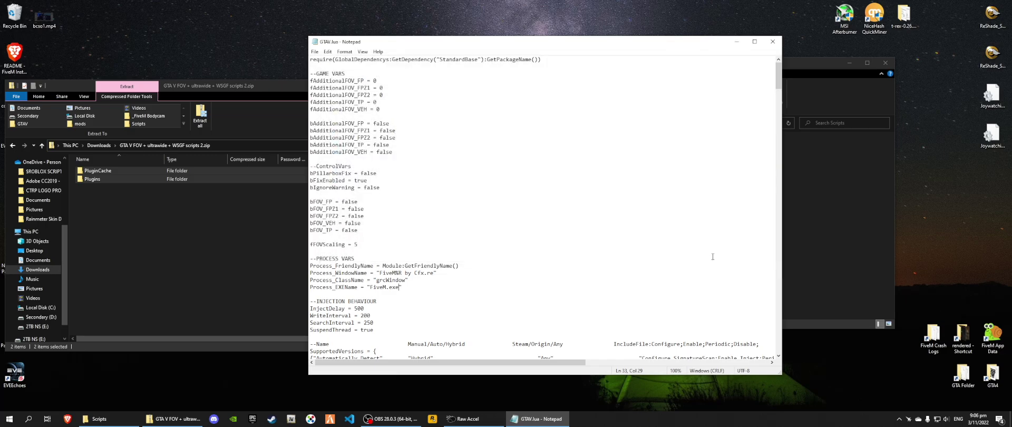
- Reopen the Desktop GTAV.lua copy to confirm Process_EXEName reads FiveM.exe, then close it
left_click(773, 44)
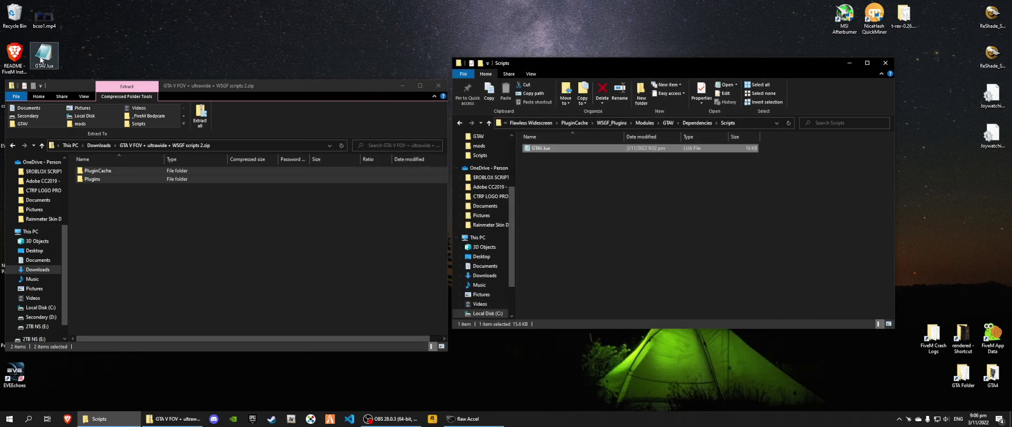
left_click_drag(44, 52, 248, 47)
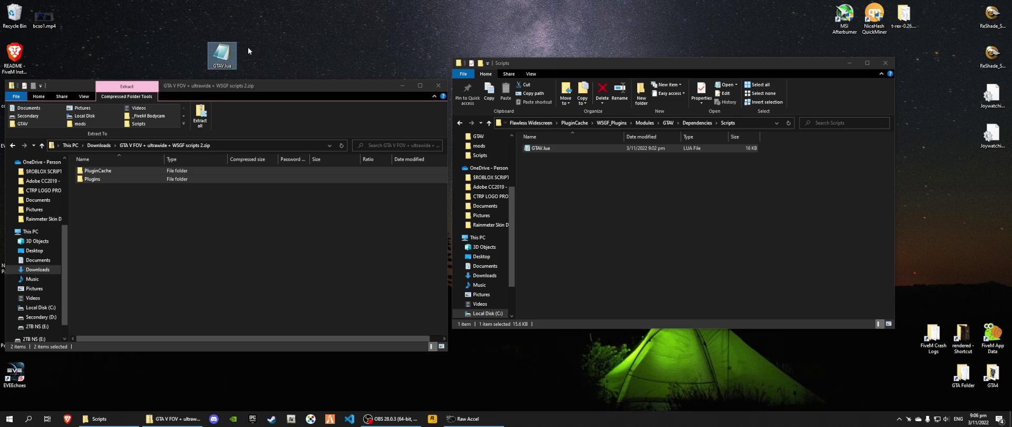
double_click(224, 59)
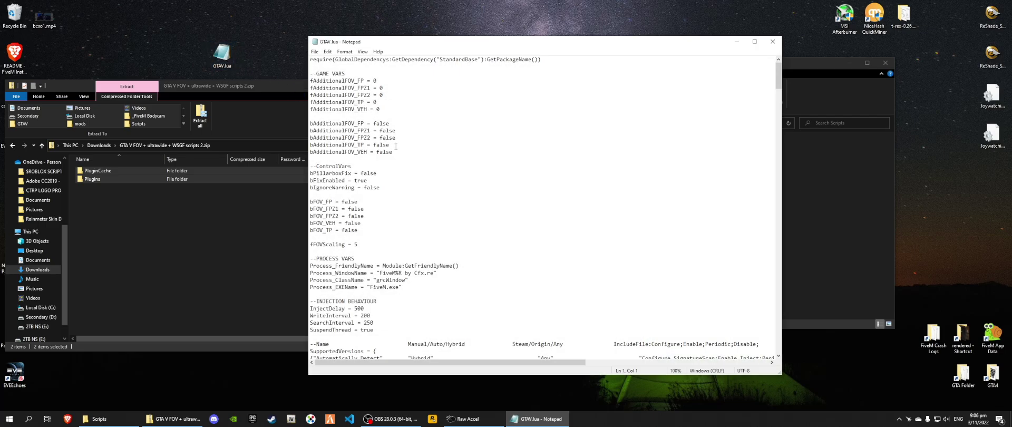
scroll(408, 235, "down", 1)
left_click(403, 265)
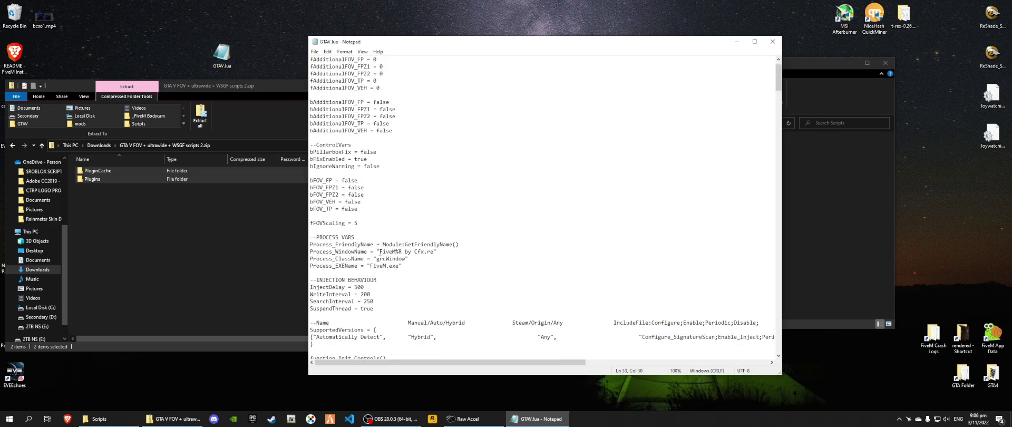
mouse_move(379, 251)
left_mouse_down()
mouse_move(437, 251)
mouse_move(370, 266)
left_mouse_up()
left_click(438, 251)
left_click(435, 267)
left_click(773, 43)
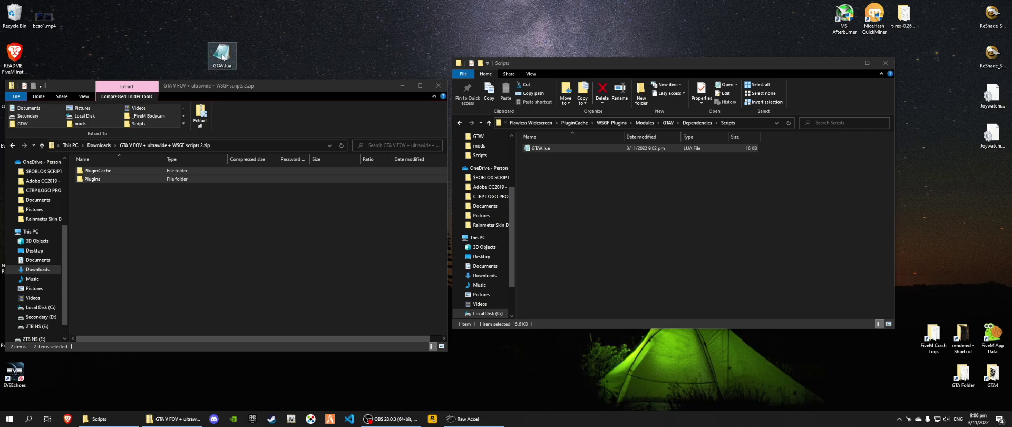
- Move the copy into Scripts, replacing the original with administrator permission, and close that folder
mouse_move(222, 54)
left_mouse_down()
mouse_move(508, 127)
mouse_move(568, 196)
mouse_move(588, 201)
mouse_move(571, 200)
left_mouse_up()
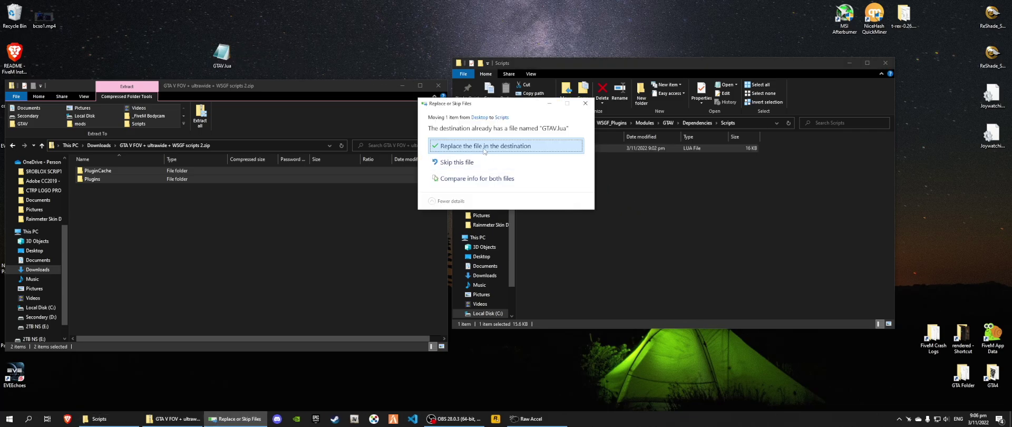
left_click(504, 150)
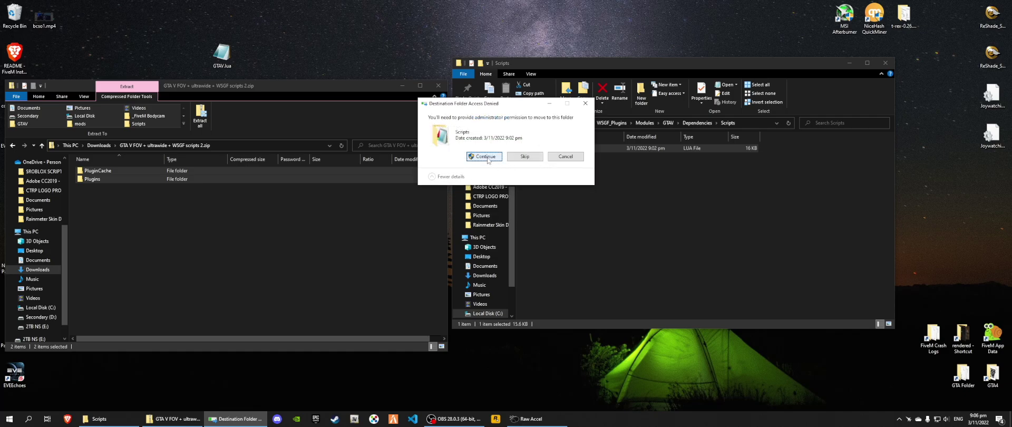
left_click(489, 158)
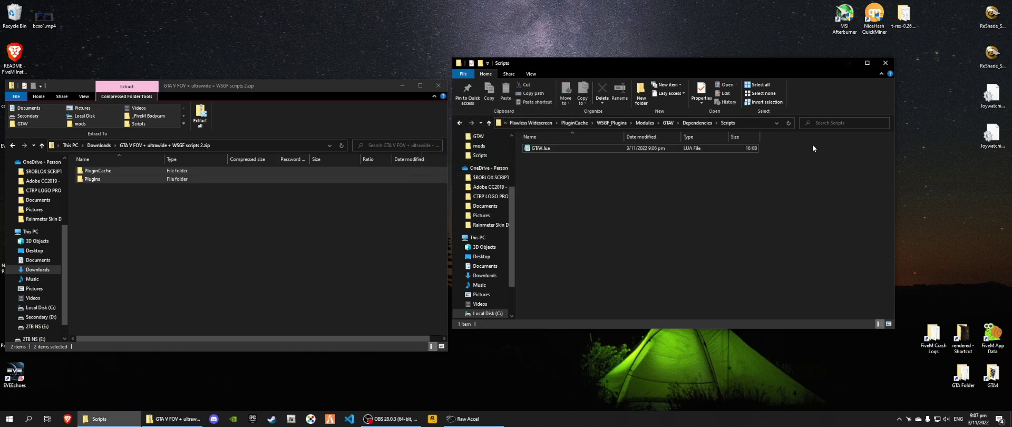
left_click(886, 63)
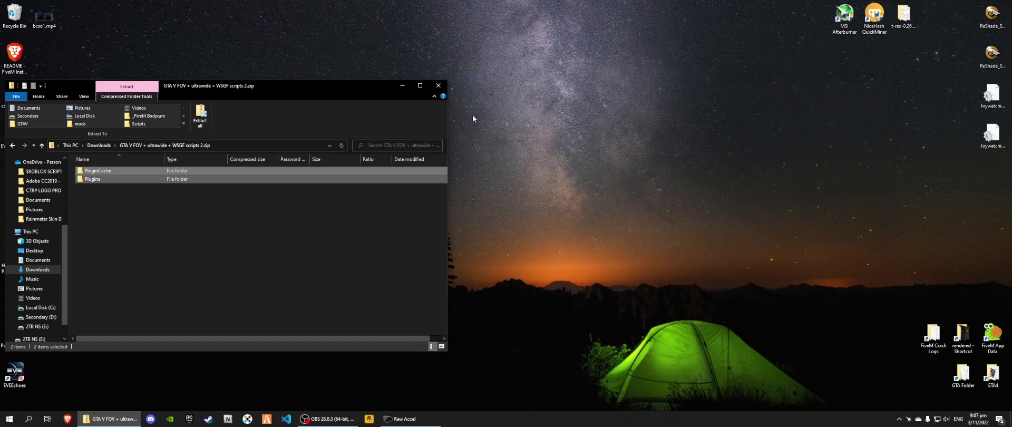
- Restore Flawless Widescreen from the tray, collapse both FWS Plugins groups, and select Grand Theft Auto V (updated)
left_click(438, 85)
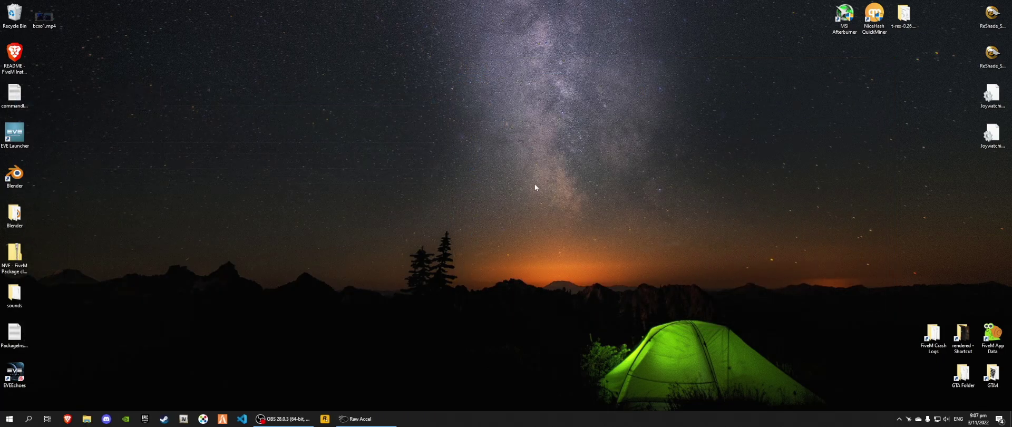
left_click(28, 419)
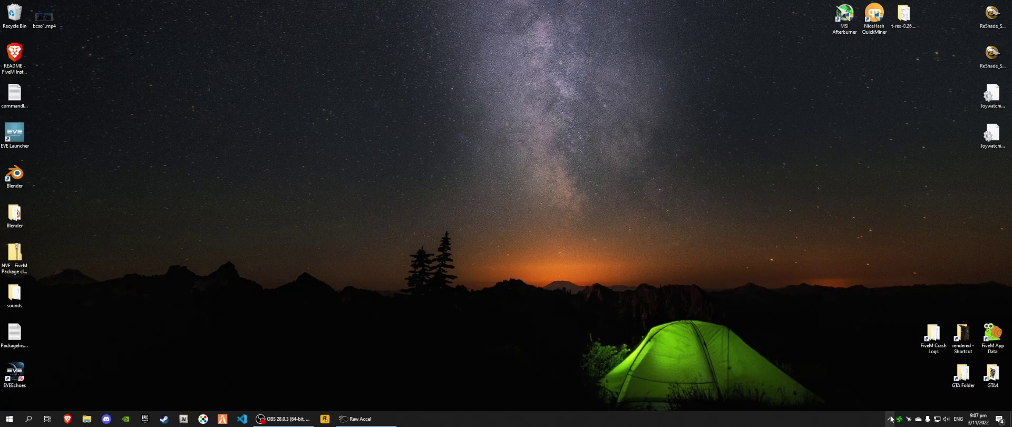
left_click(900, 418)
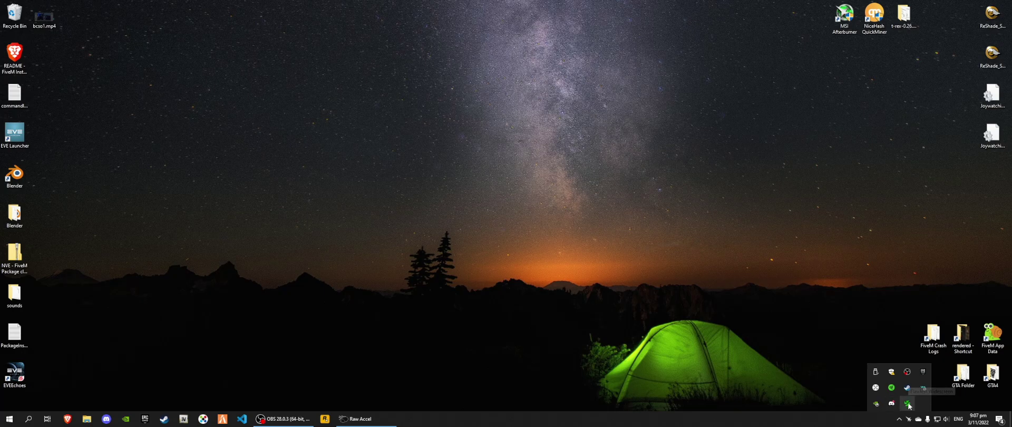
left_click(912, 405)
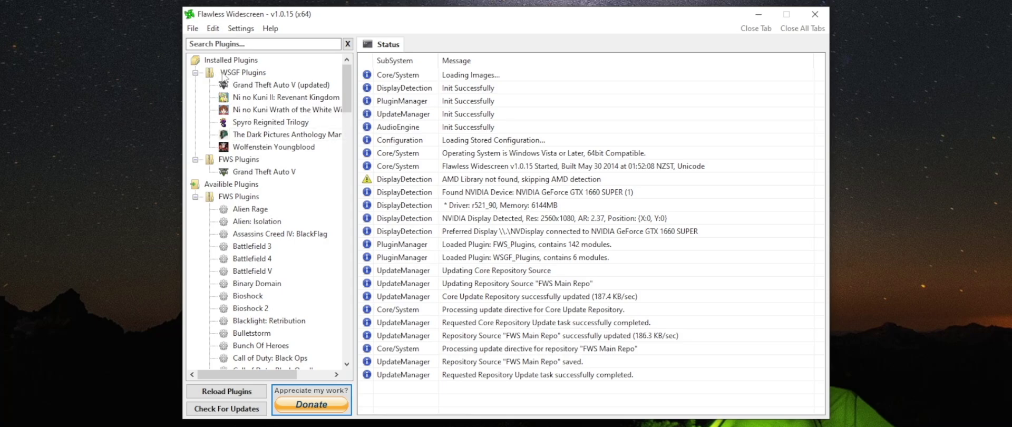
left_click(195, 160)
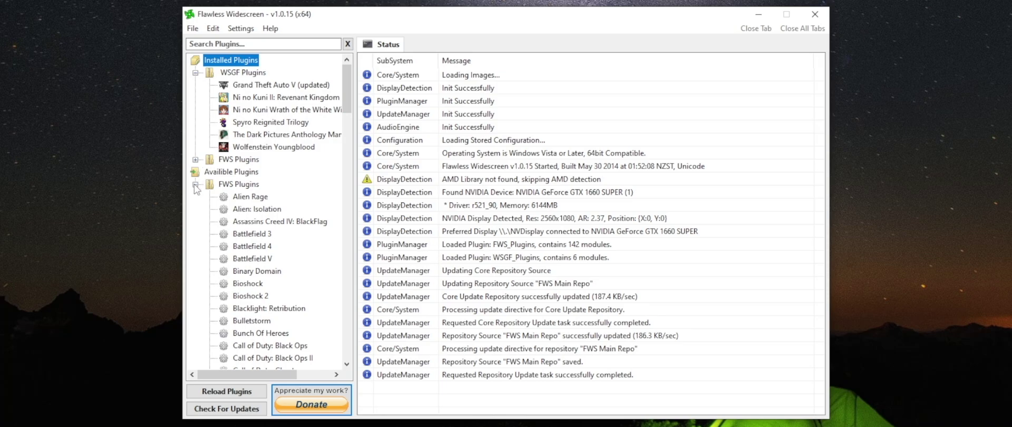
left_click(195, 184)
left_click(240, 86)
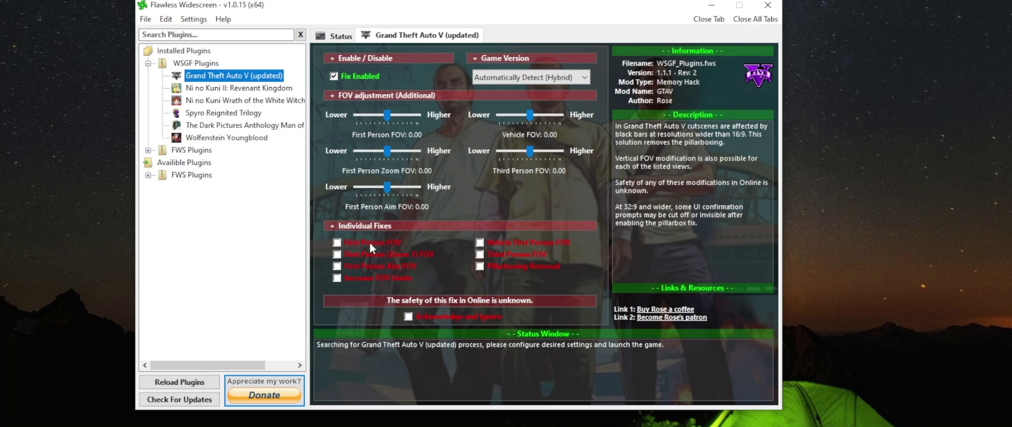
- Enable the First Person, Zoom 1, Aim, Vehicle and Third Person FOV fixes, Increase FOV Limits, and Pillarboxing Removal
left_click(368, 242)
left_click(365, 254)
left_click(369, 266)
left_click(400, 277)
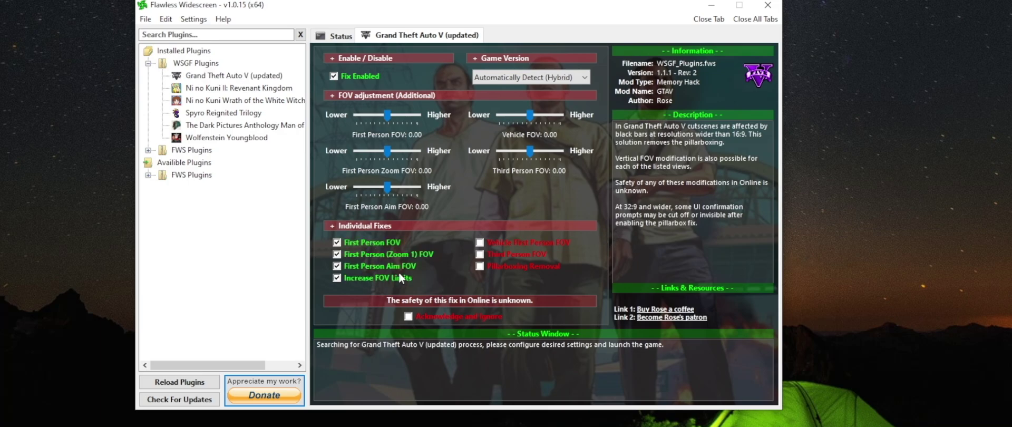
left_click(507, 242)
left_click(500, 254)
left_click(495, 266)
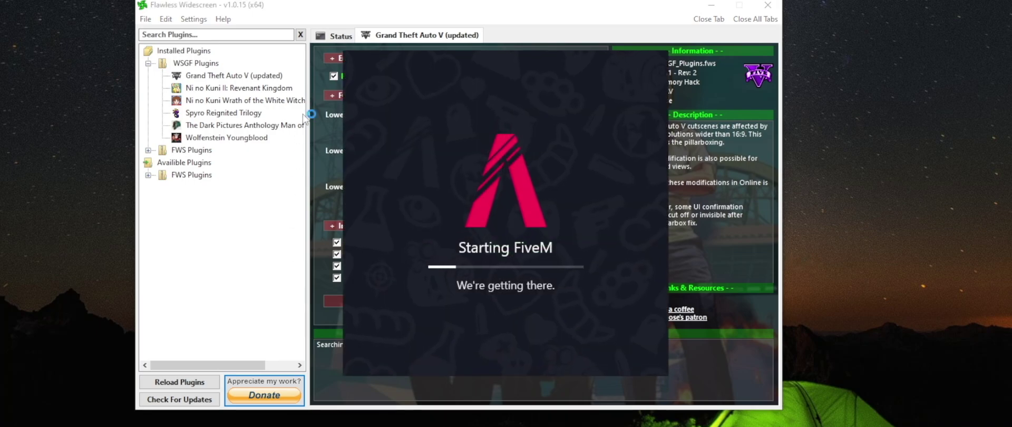
- Move Flawless Widescreen aside and accept FiveM's restart for the required game version
left_click_drag(358, 12, 567, 5)
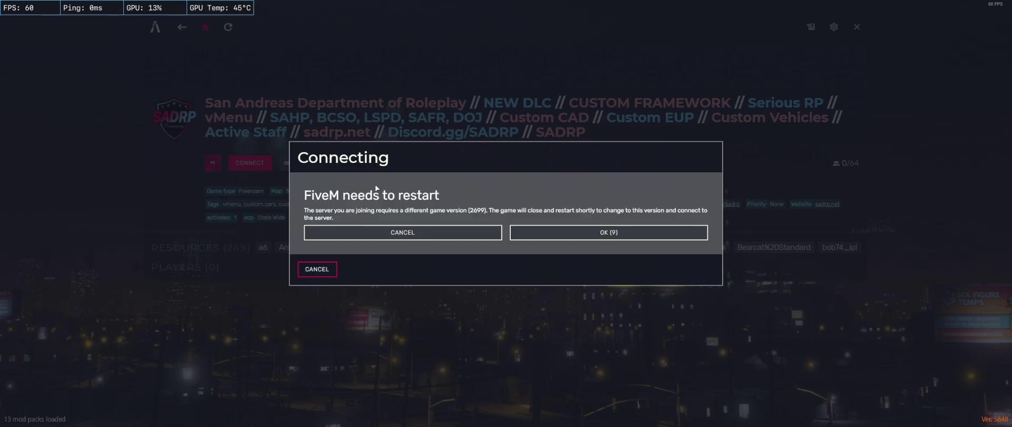
left_click(580, 237)
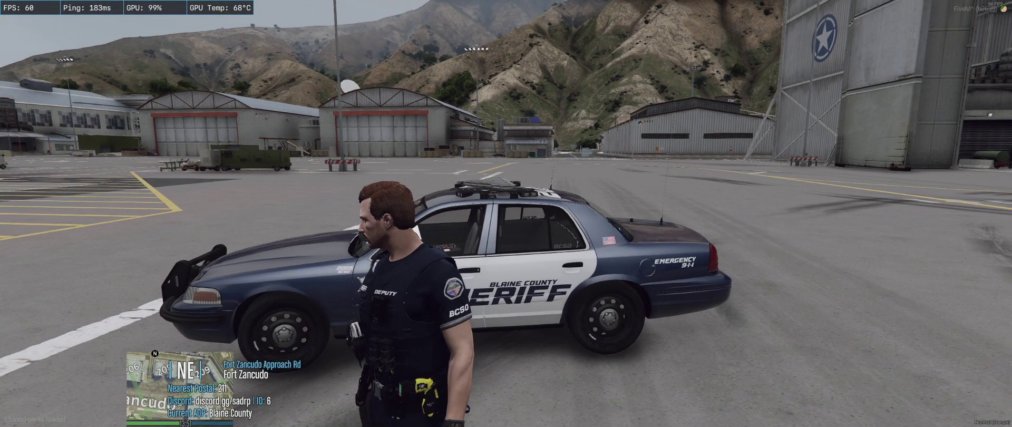
- Bring Flawless Widescreen over the game and raise Third Person FOV from 0.00 to 10.00
key("super")
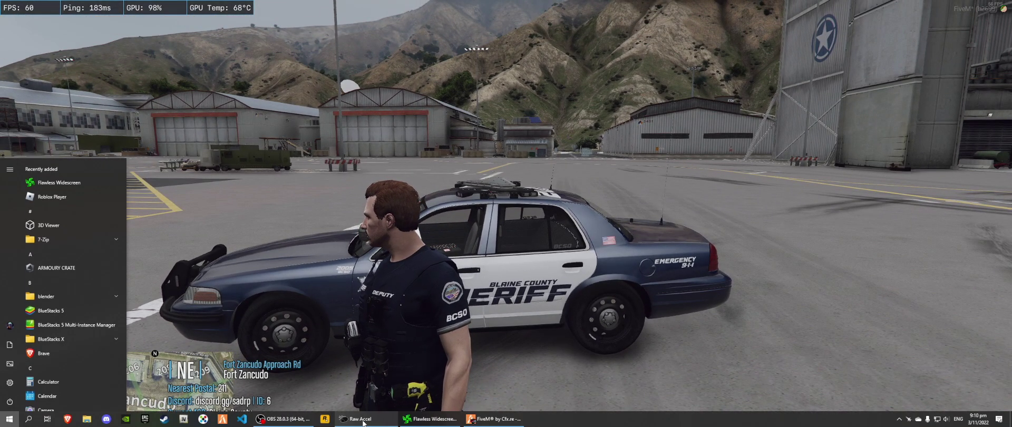
left_click(416, 421)
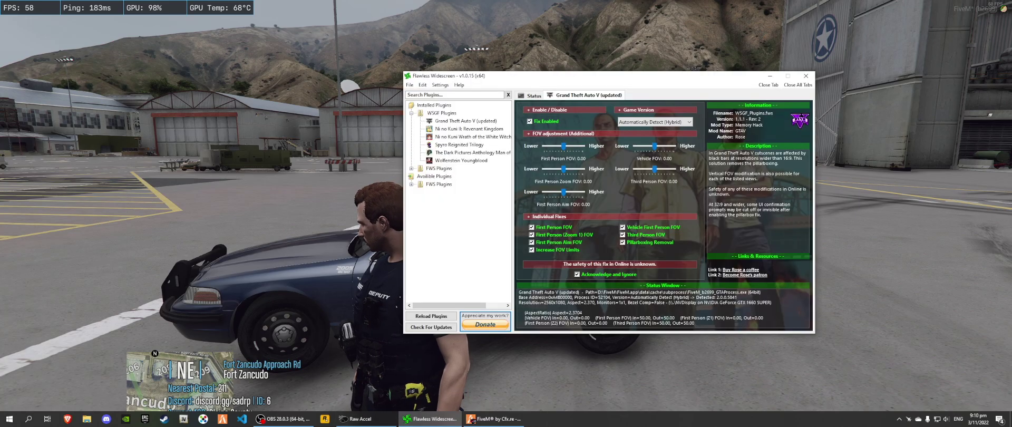
left_click_drag(563, 78, 732, 135)
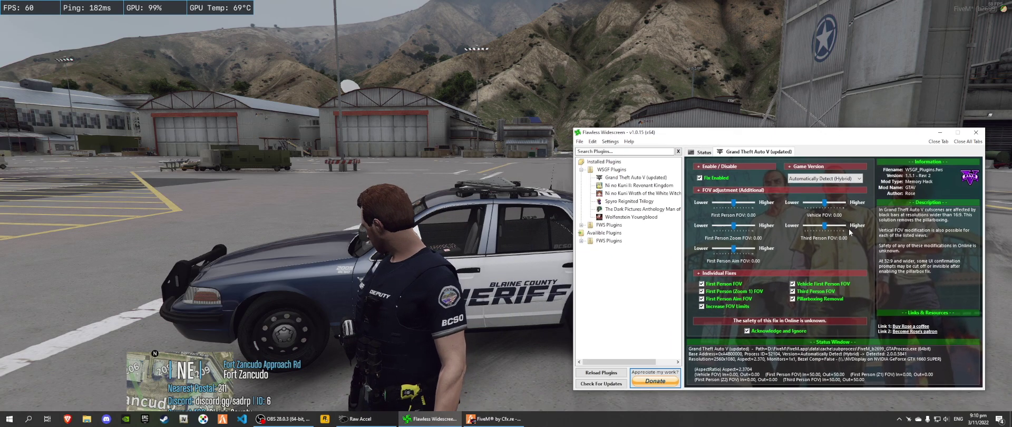
mouse_move(825, 228)
left_mouse_down()
mouse_move(841, 228)
mouse_move(797, 231)
mouse_move(830, 230)
left_mouse_up()
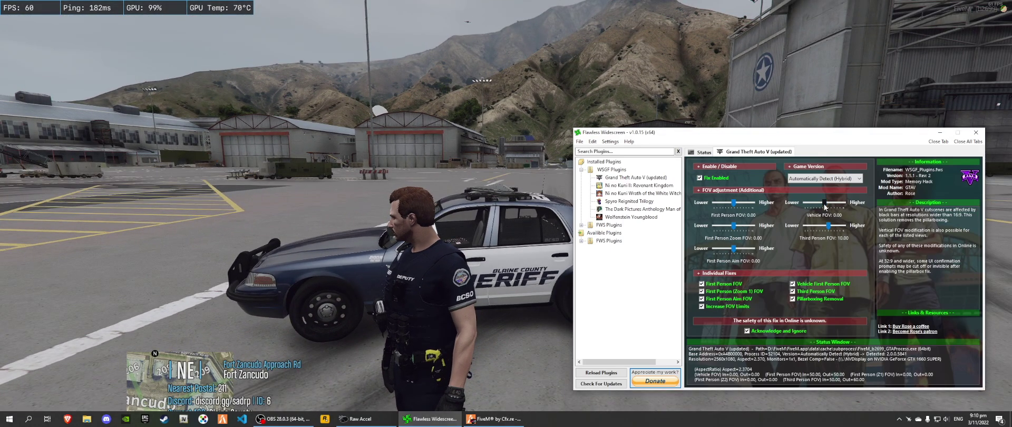
- Get into the patrol car, test Vehicle FOV live, leaving it at 0.00 with Third Person FOV 10.00
left_click(537, 179)
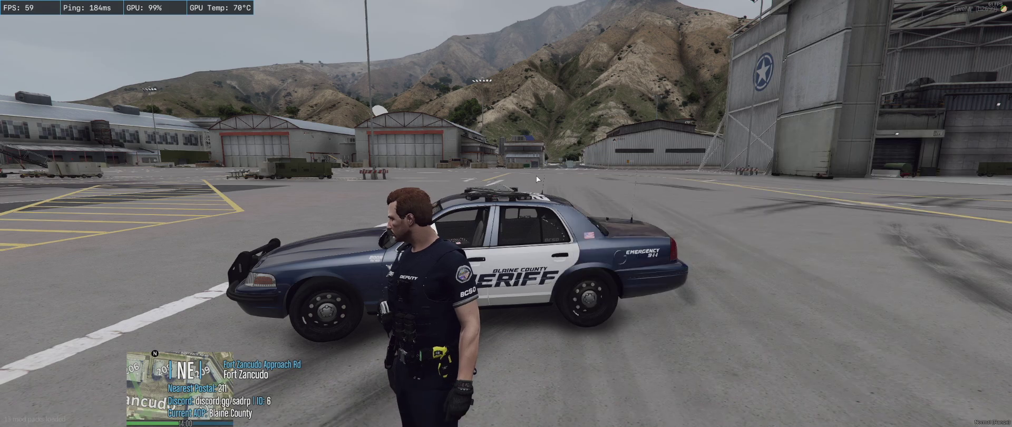
key("f")
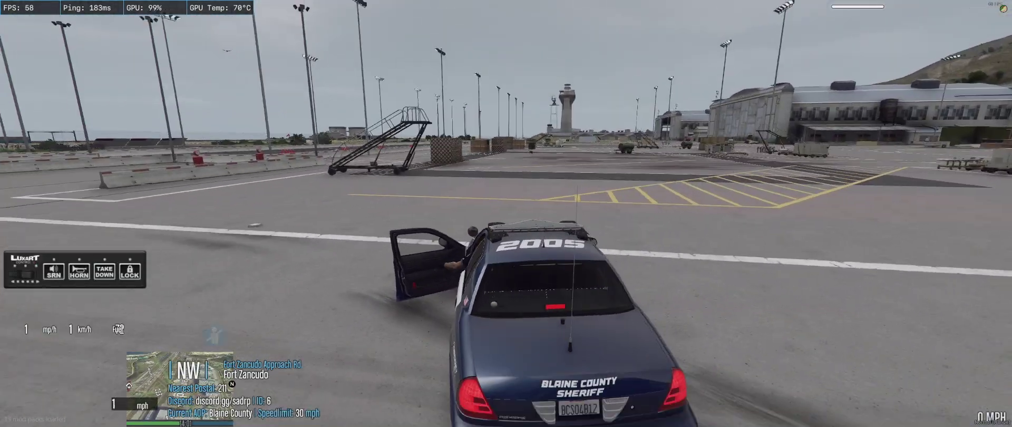
key("super")
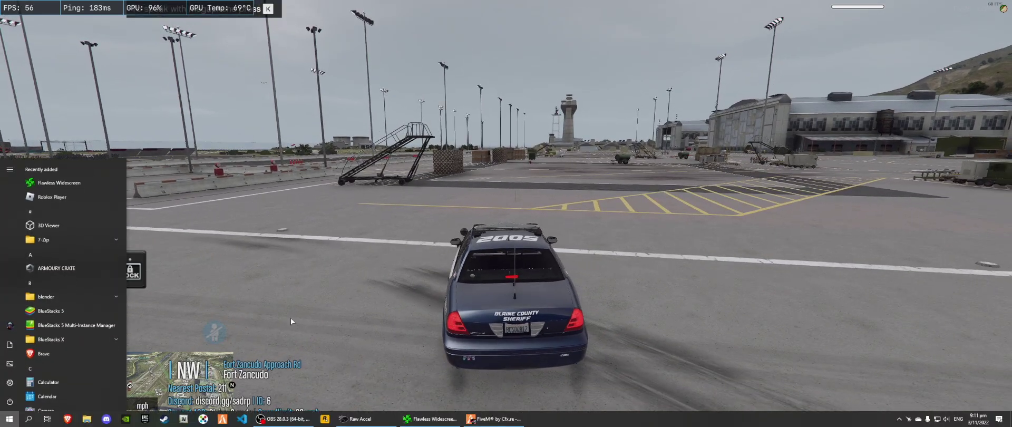
left_click(431, 421)
left_click_drag(828, 206, 832, 205)
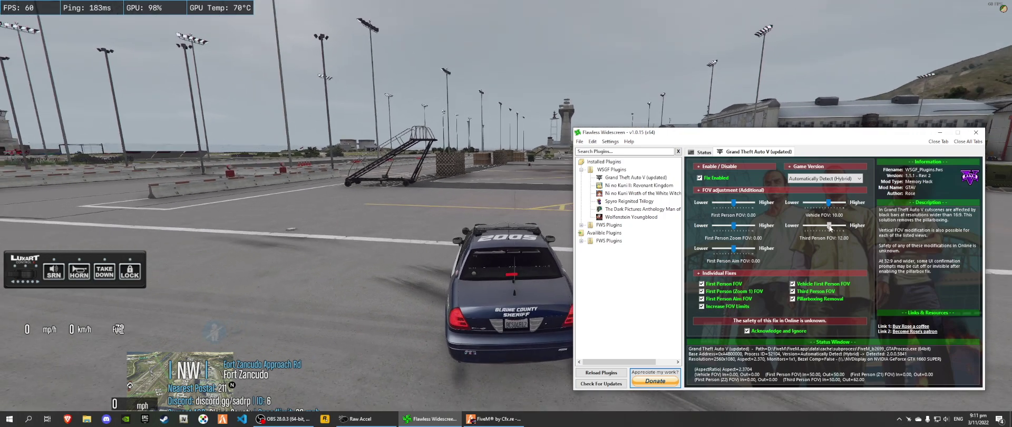
left_click_drag(830, 228, 825, 207)
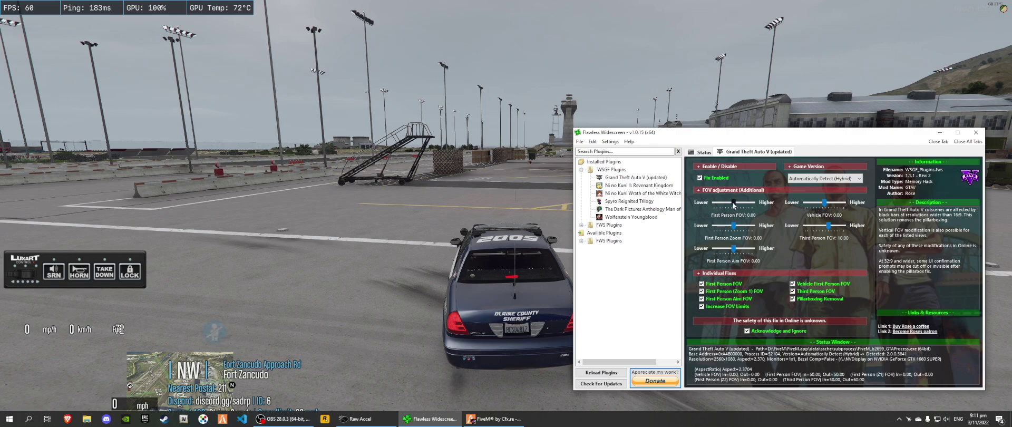
- Exit the patrol car, draw the carbine, and switch to the first-person camera
left_click(482, 182)
key("f")
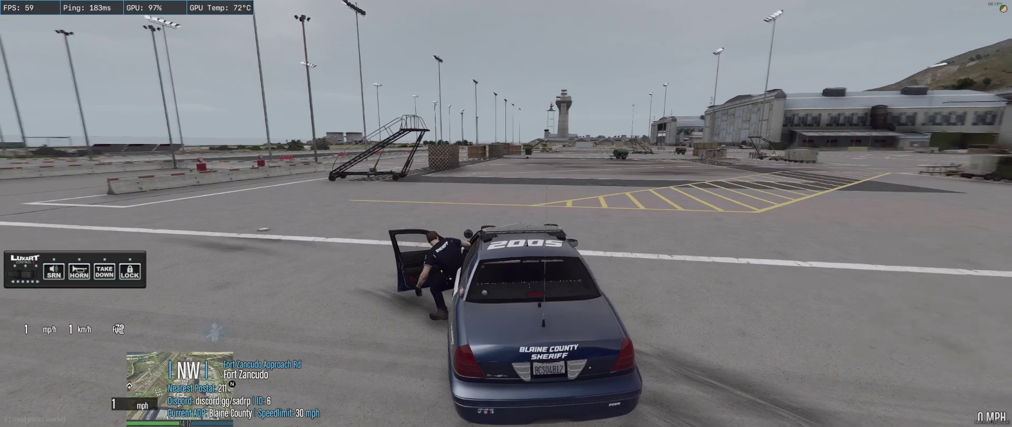
key("Tab")
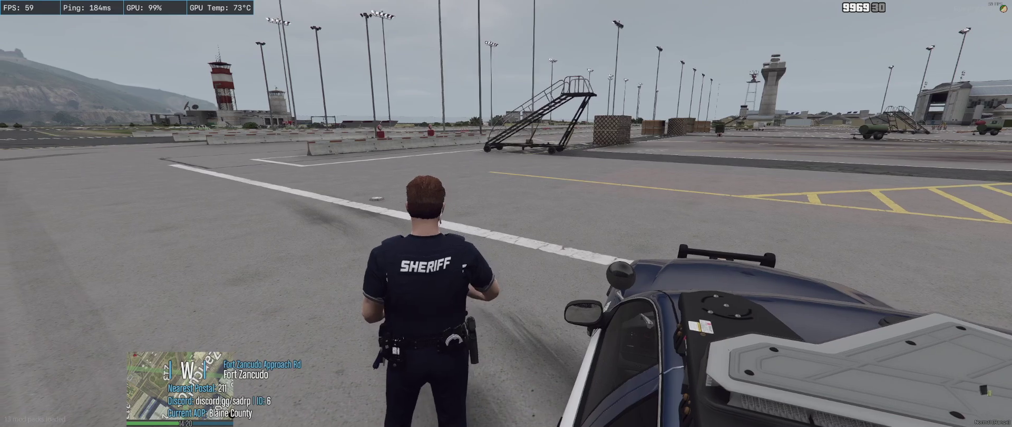
key("v")
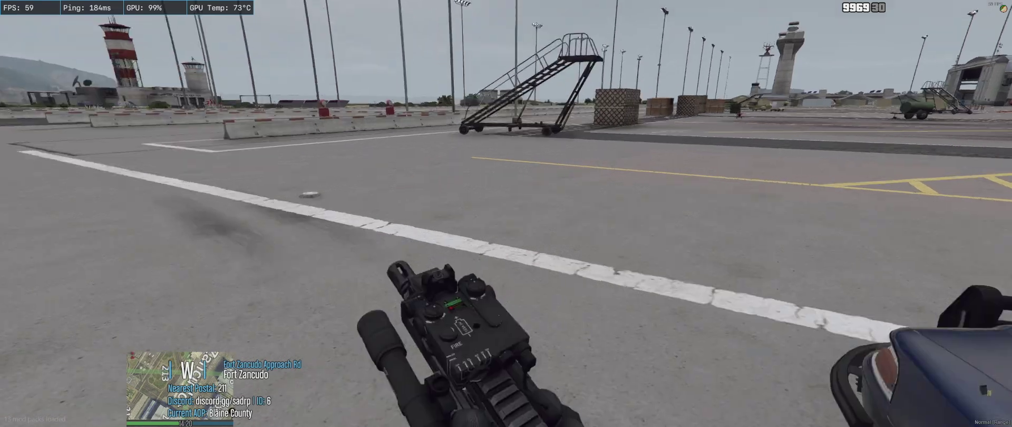
key("v")
key("v")
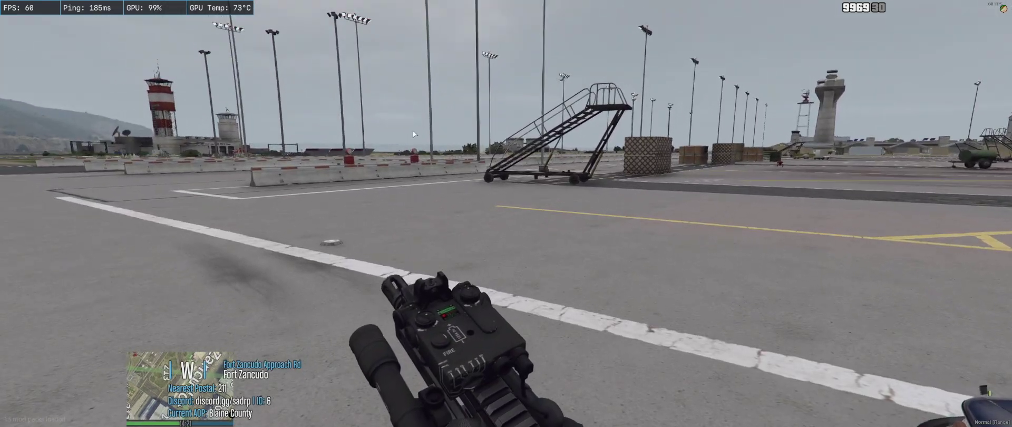
- Raise First Person FOV to 50.00 in Flawless Widescreen, then return to the game and unlock the car
key("super")
left_click(429, 419)
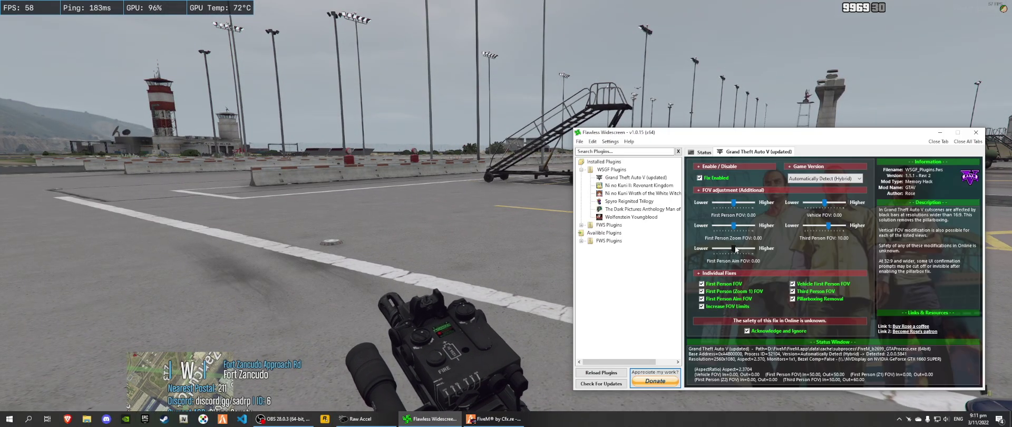
left_click_drag(734, 249, 734, 249)
left_click_drag(735, 204, 770, 202)
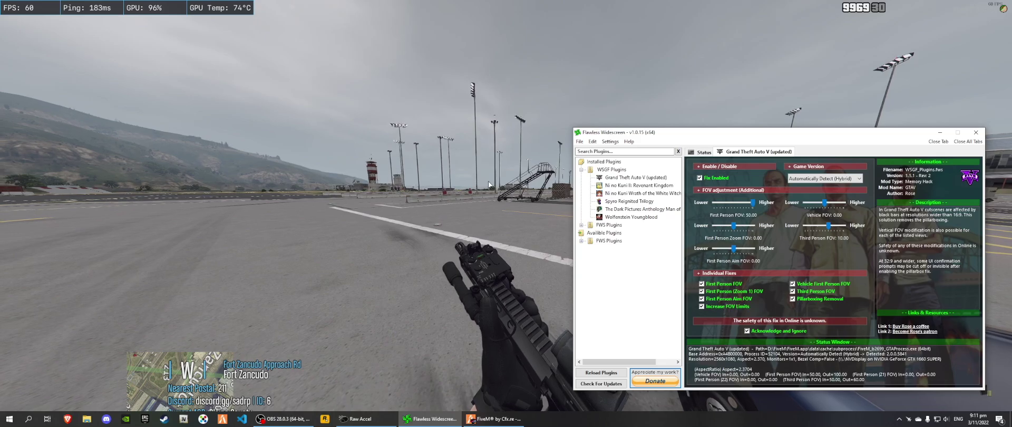
left_click(489, 184)
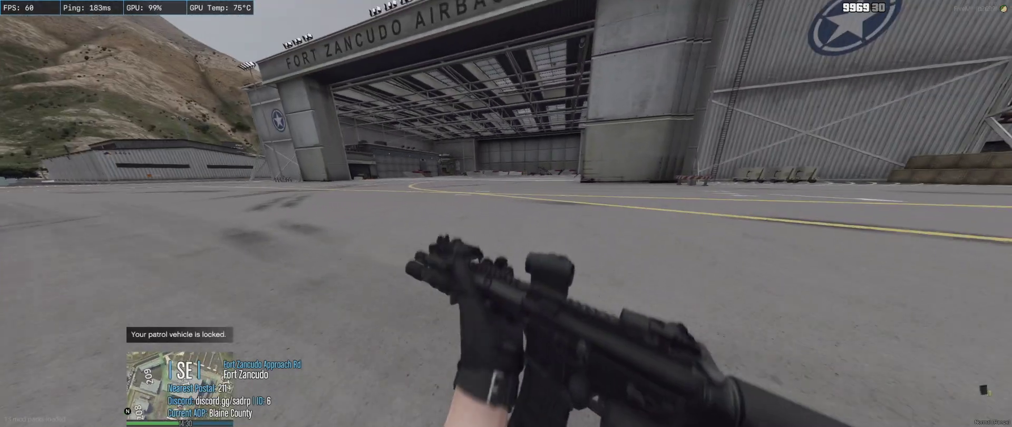
key("u")
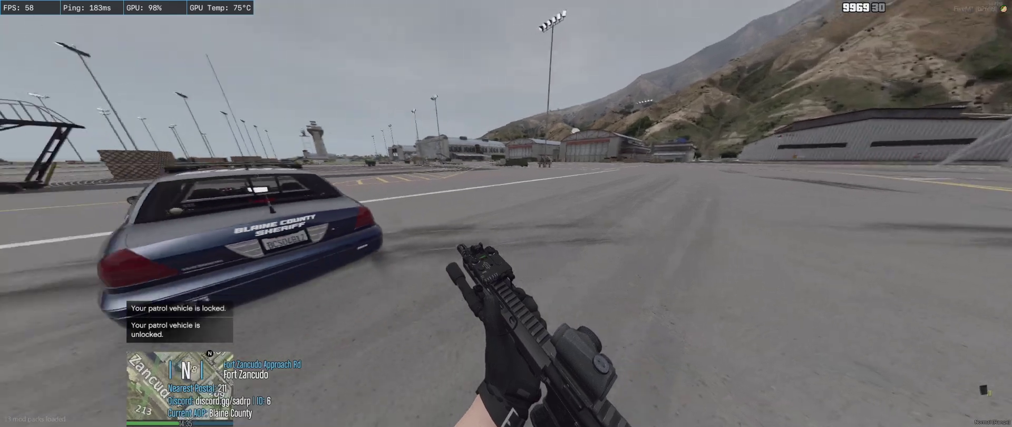
- Lower First Person FOV to about 10 and check the narrower view in-game
key("super")
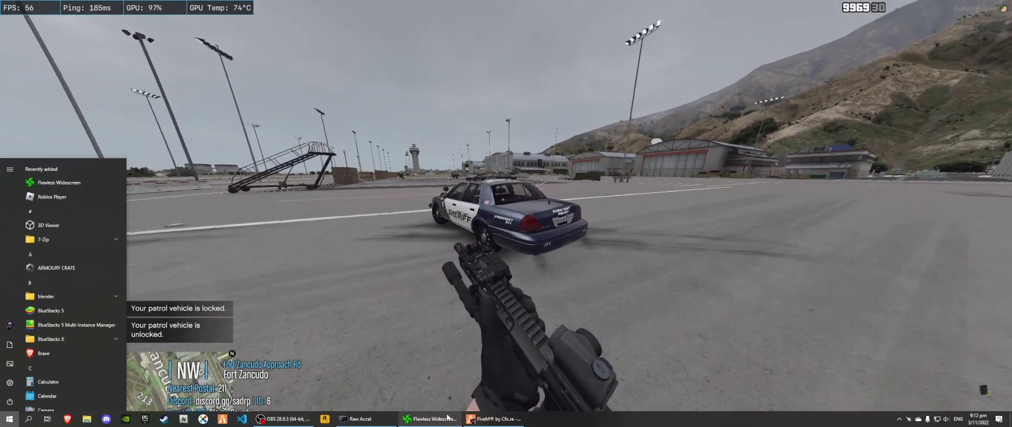
left_click(447, 416)
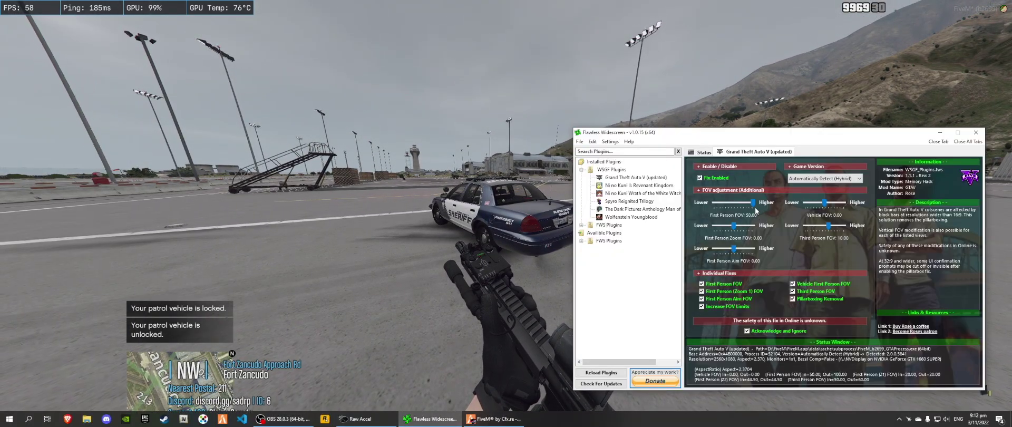
left_click_drag(754, 205, 739, 206)
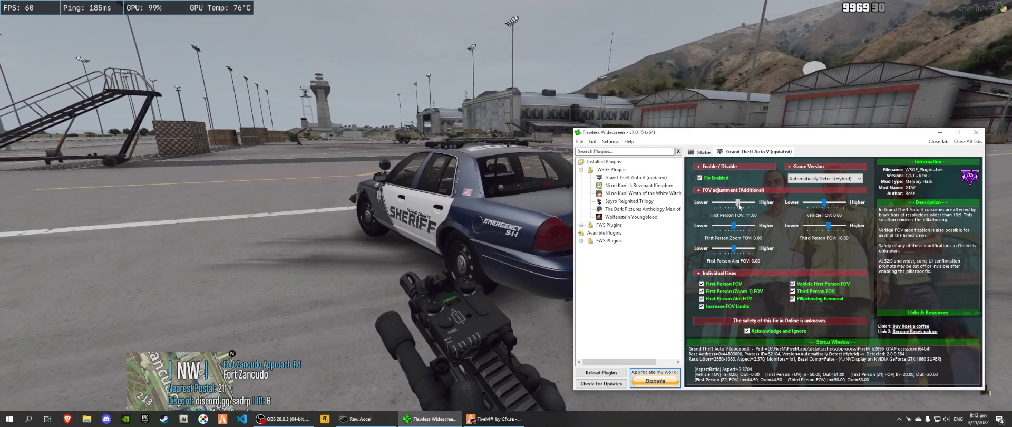
left_click(500, 213)
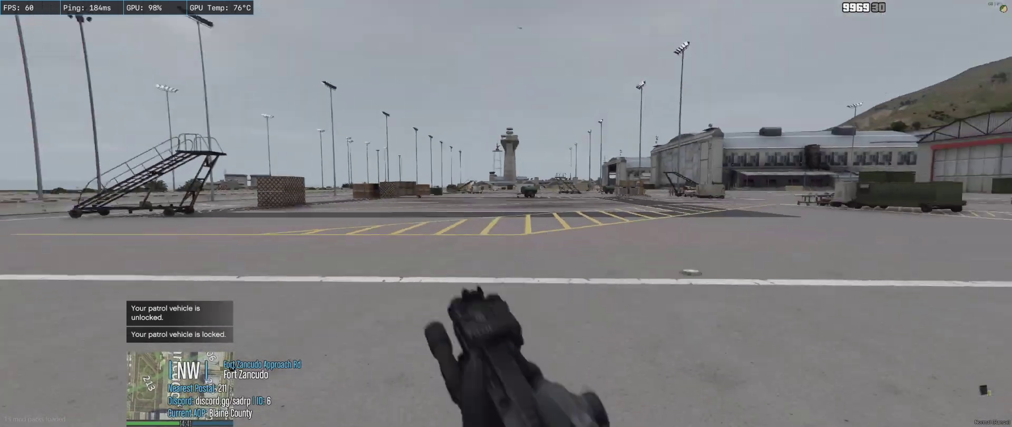
- Set First Person Aim FOV to 10.00, then aim in-game to compare and lock the patrol car
key("super")
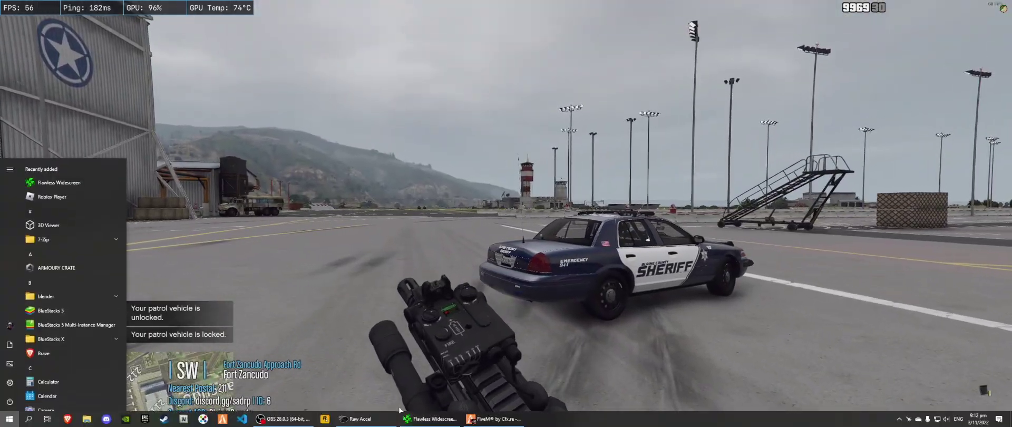
key("alt+Tab")
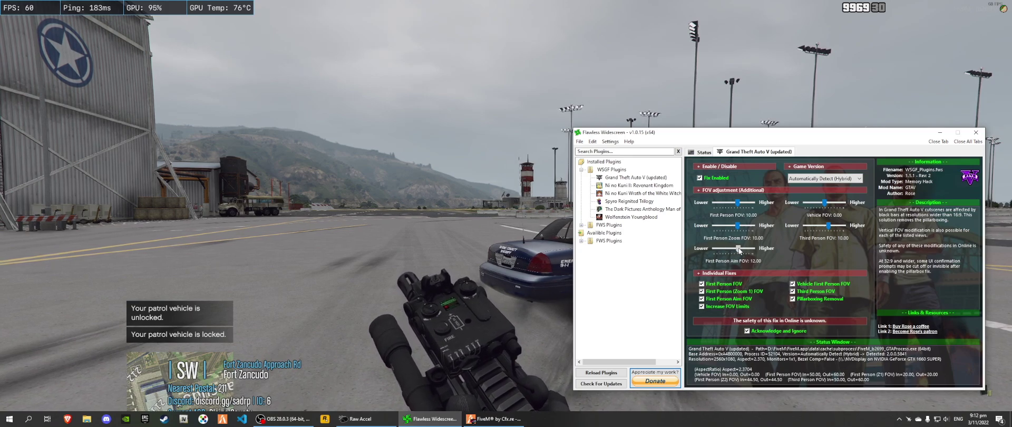
left_click_drag(739, 251, 738, 251)
key("alt+Tab")
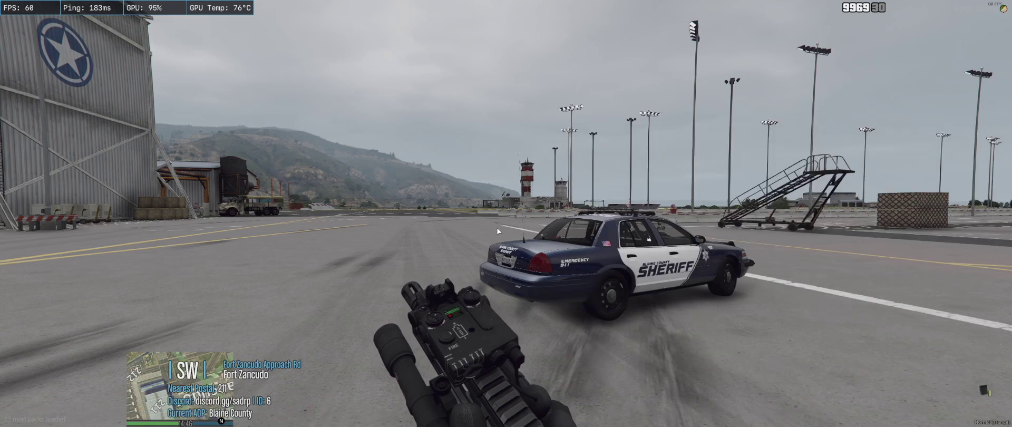
right_click(507, 214)
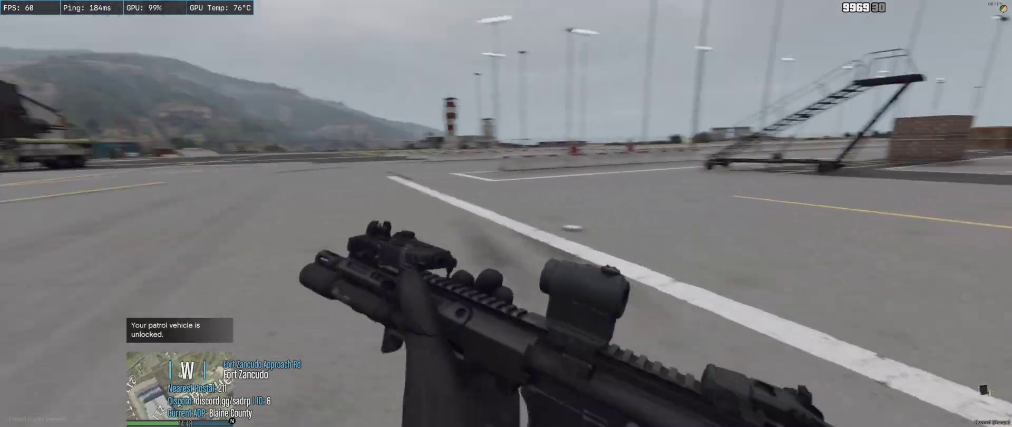
key("l")
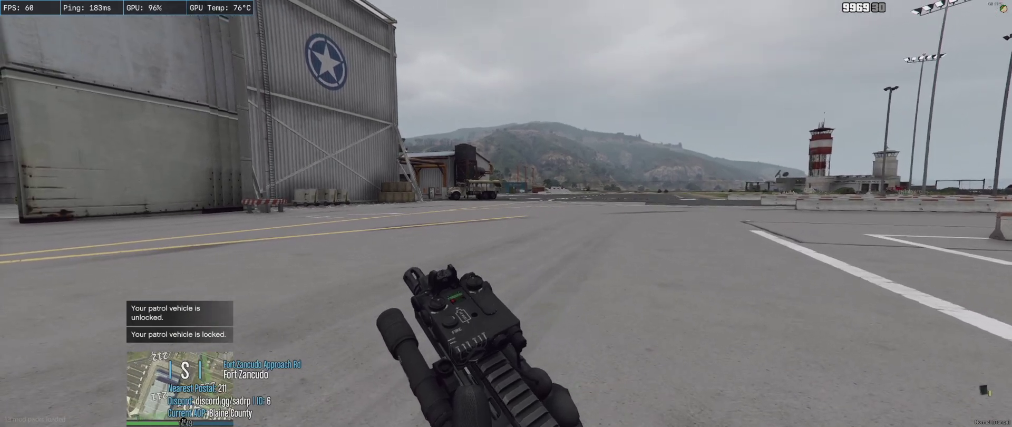
right_click(506, 213)
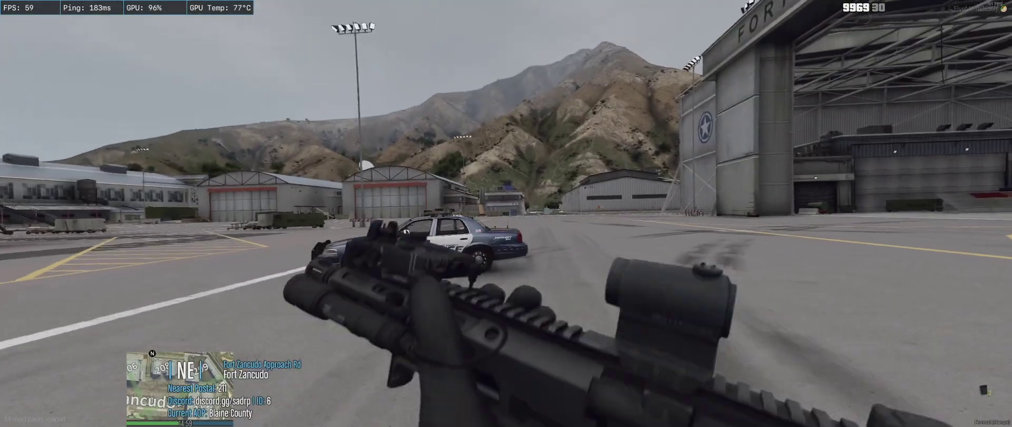
key("w")
key("l")
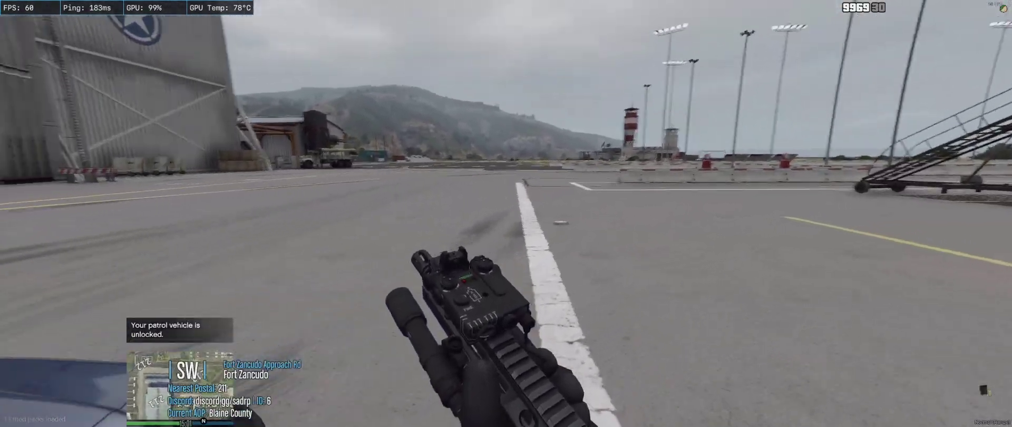
key("d")
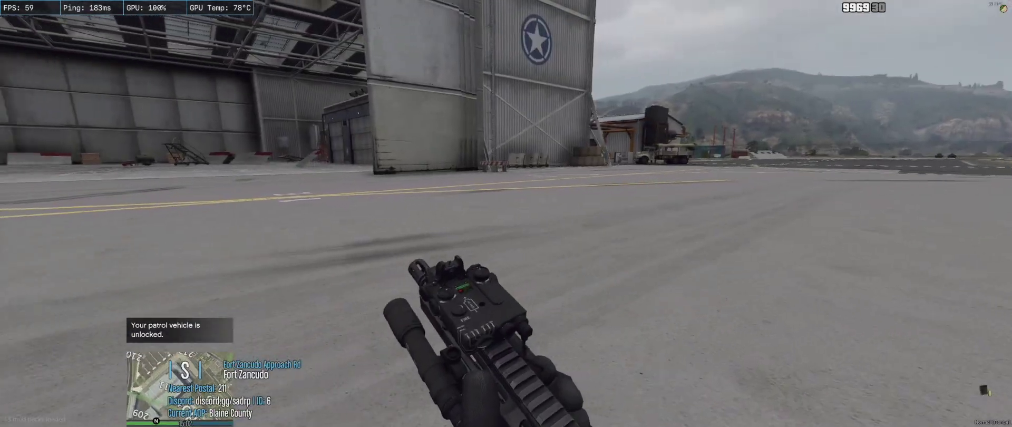
key("l")
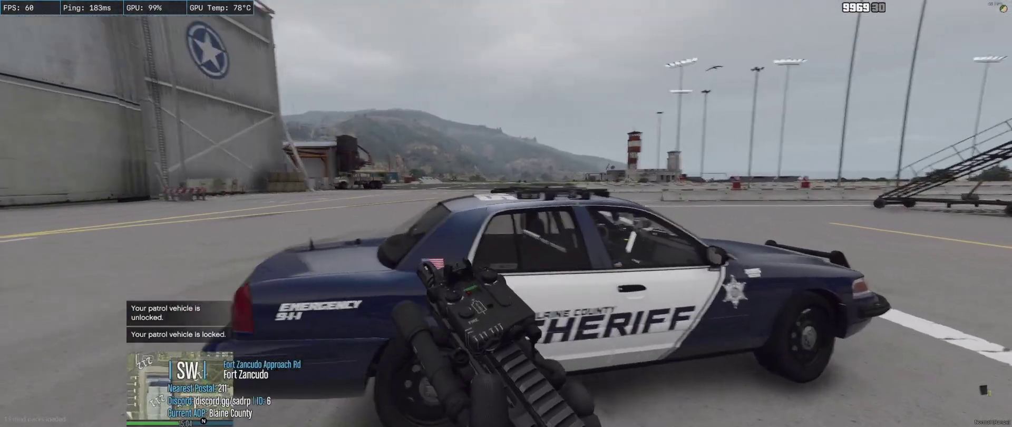
key("space")
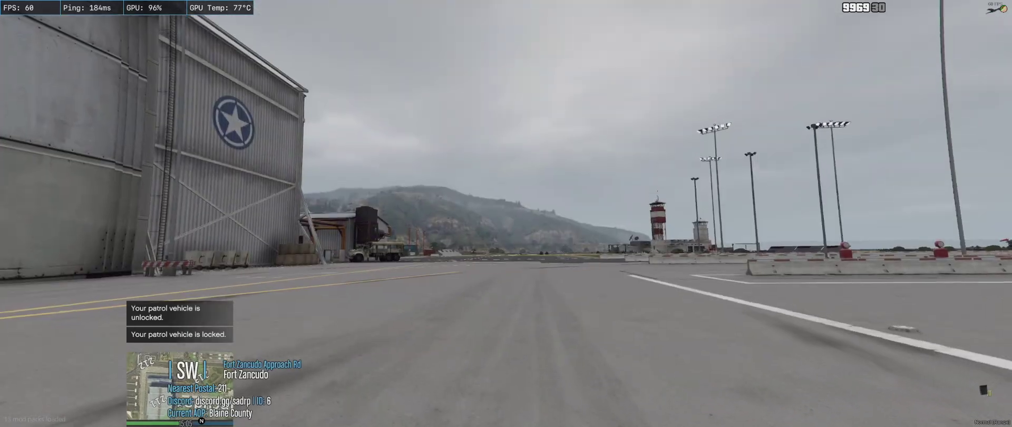